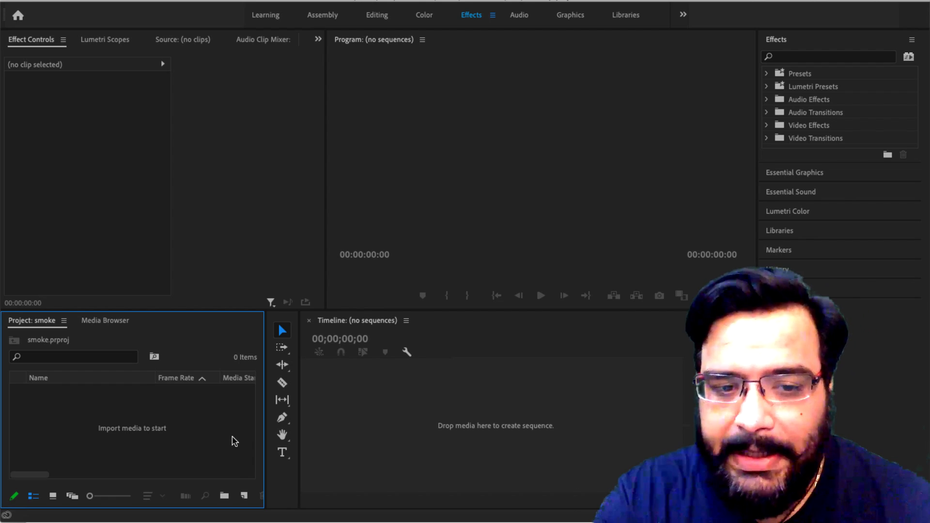
Start a new sequence and set its editing mode to DNX 1080p
click(245, 494)
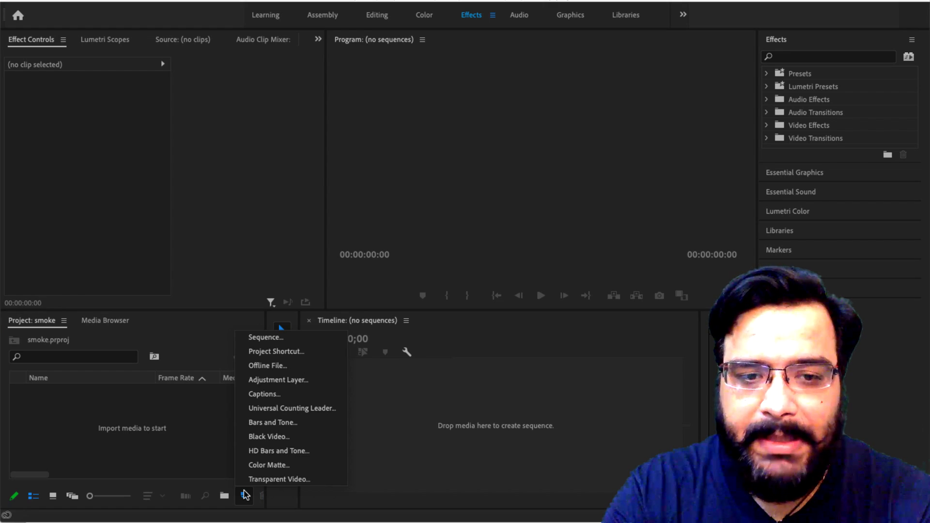
click(274, 337)
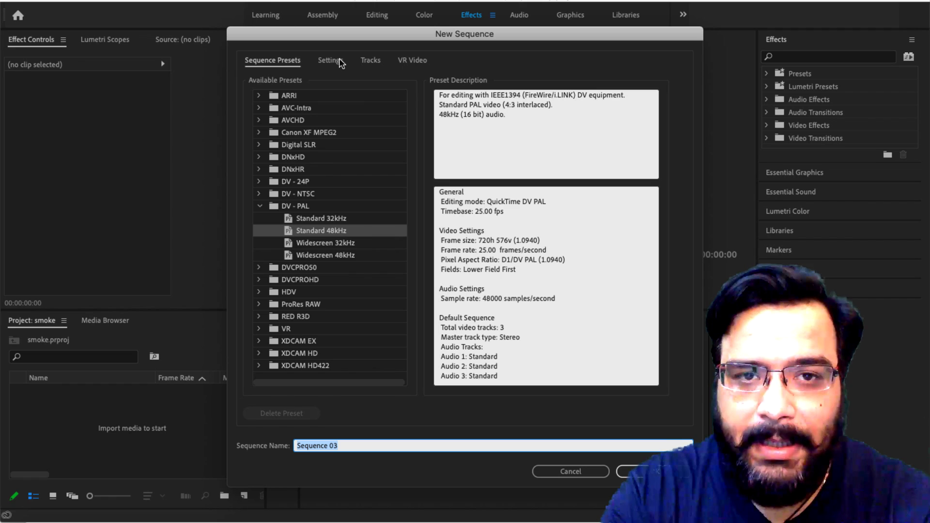
click(341, 64)
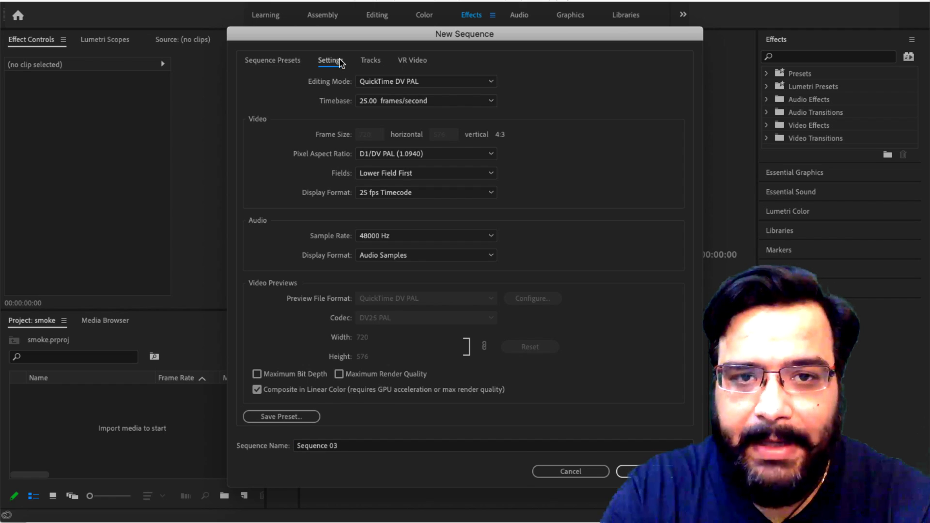
click(386, 83)
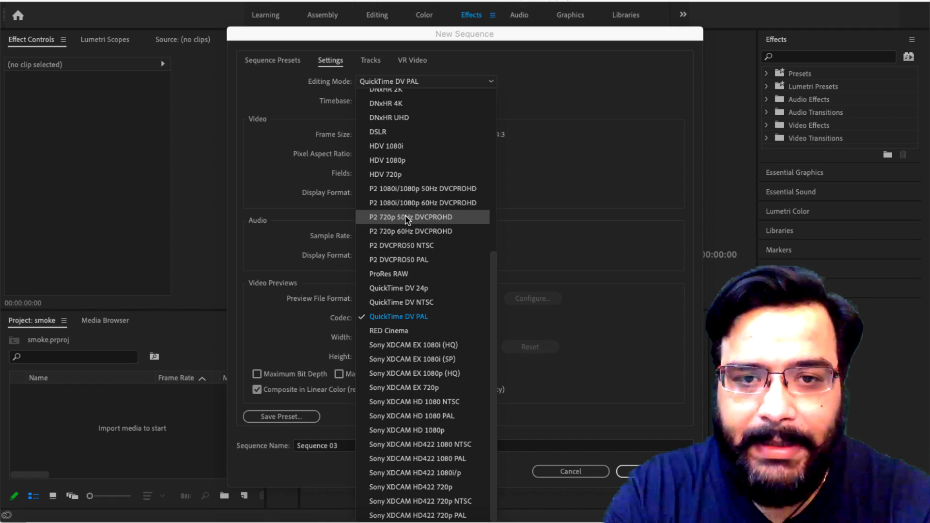
scroll(407, 220, up, 6)
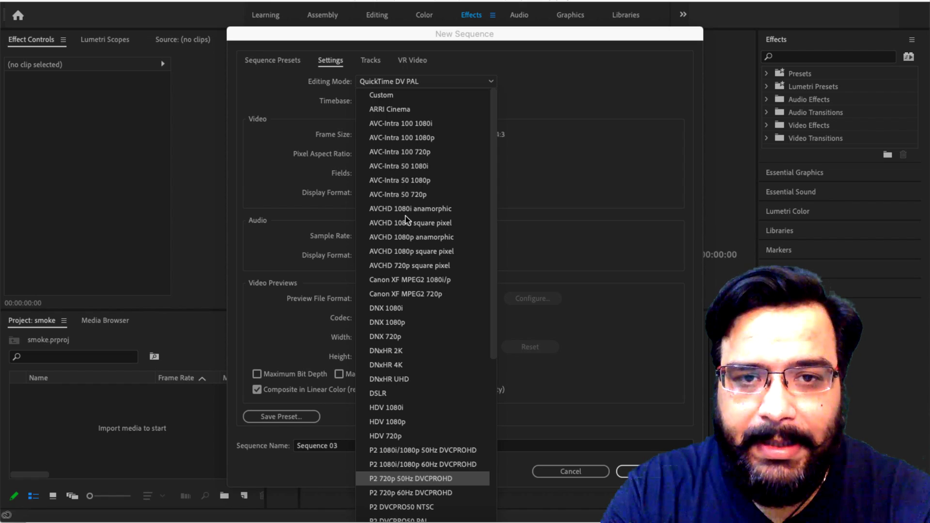
click(406, 323)
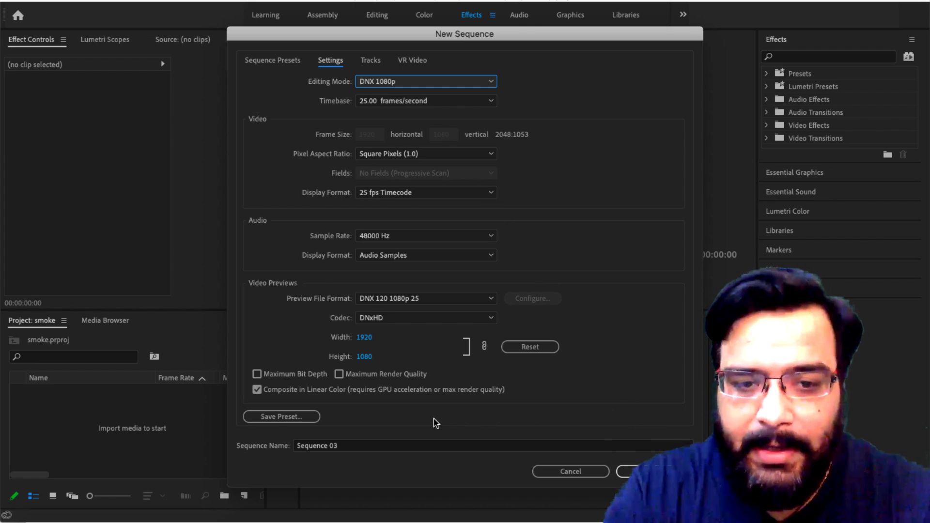
Name the new sequence "Smoke Effect" and create it
click(364, 446)
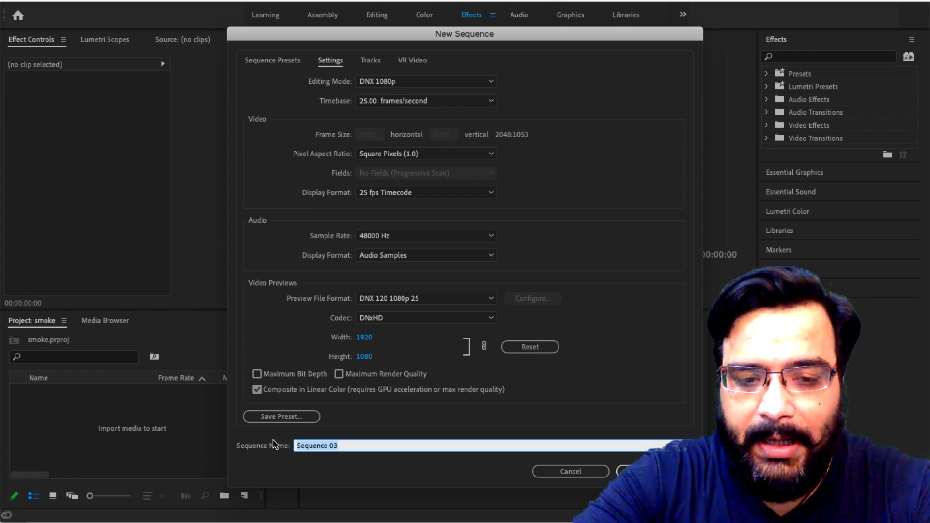
text(Smoke)
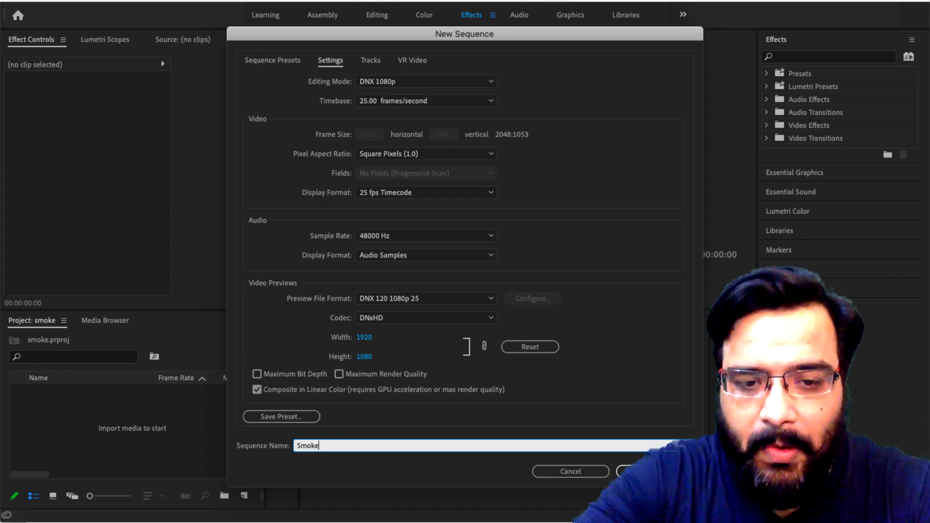
text( Effect)
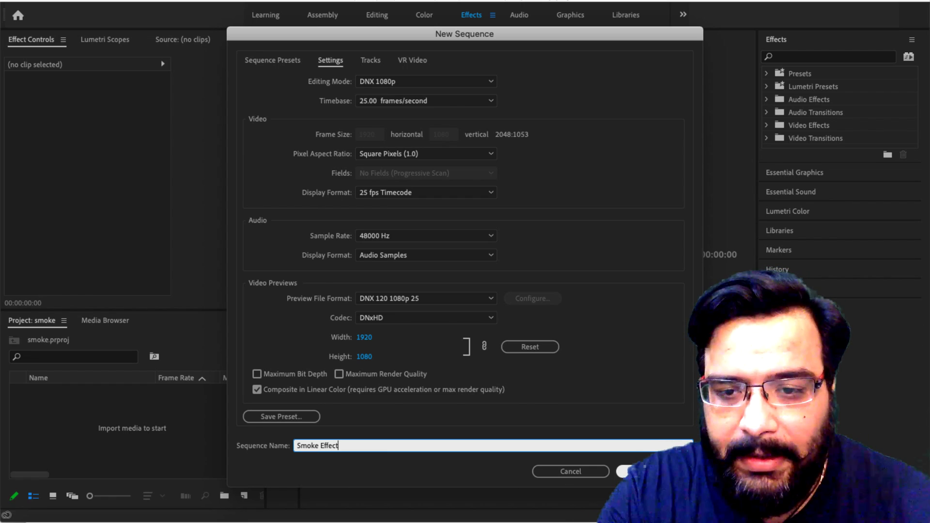
key(Return)
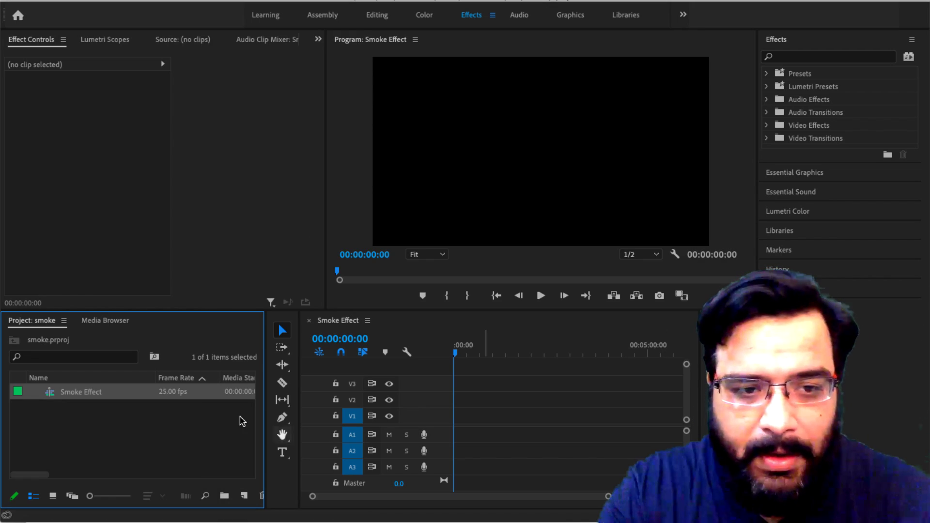
Import the smoke-wisp.mp4 clip from the Desktop into the project
click(146, 419)
right_click(146, 420)
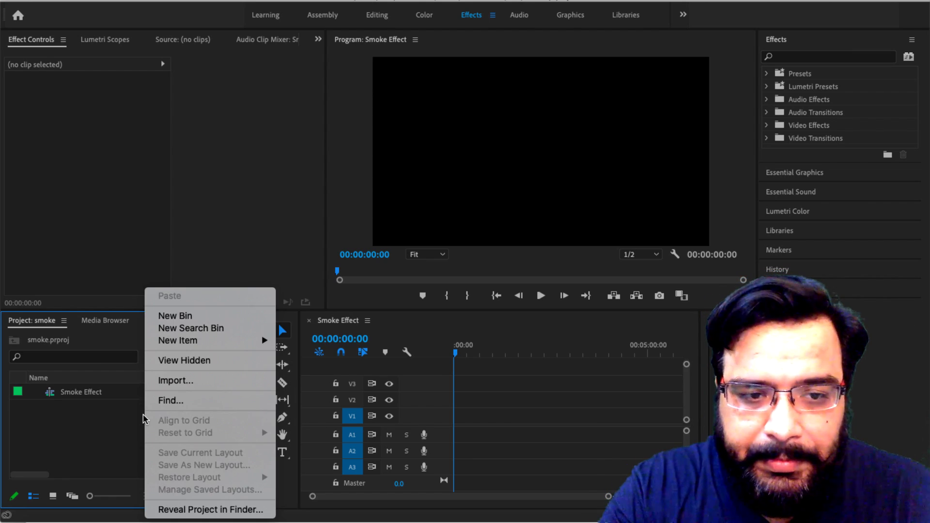
click(183, 384)
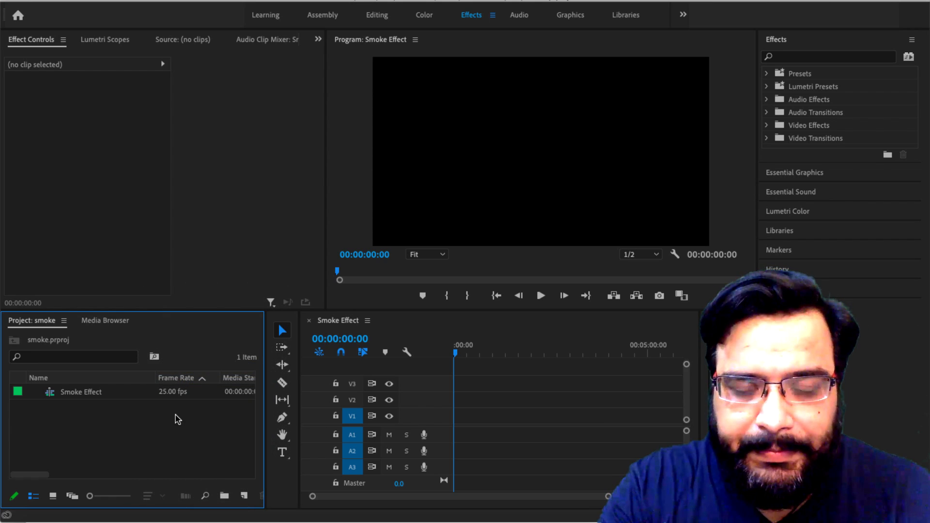
scroll(416, 197, down, 2)
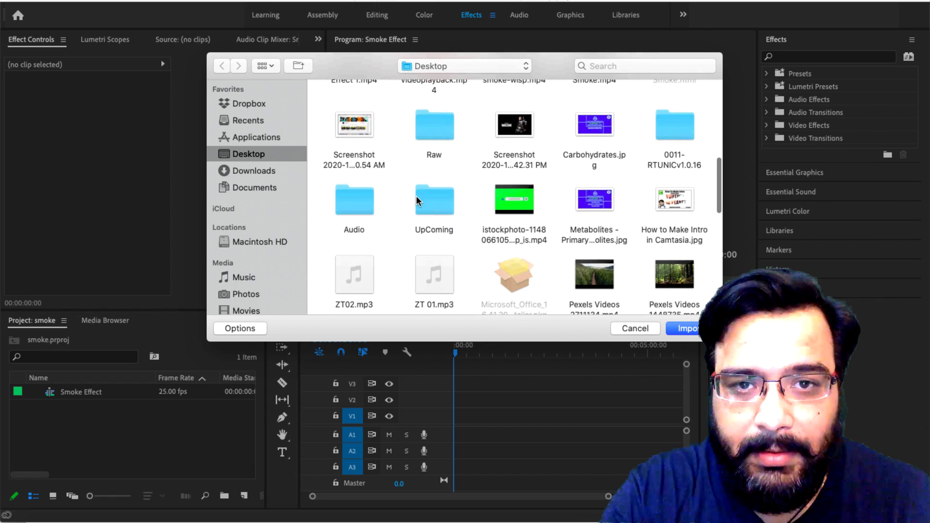
scroll(417, 196, down, 8)
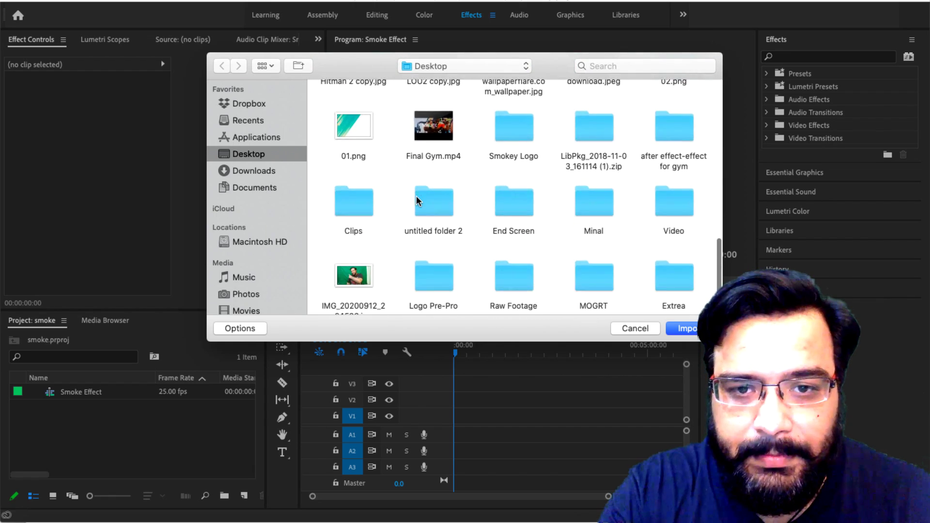
scroll(416, 196, down, 2)
scroll(416, 196, up, 5)
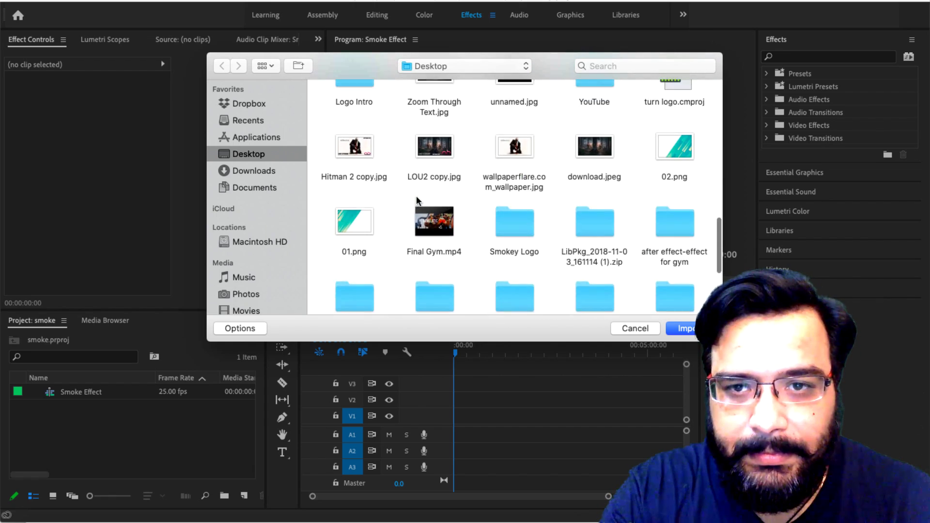
scroll(416, 196, up, 10)
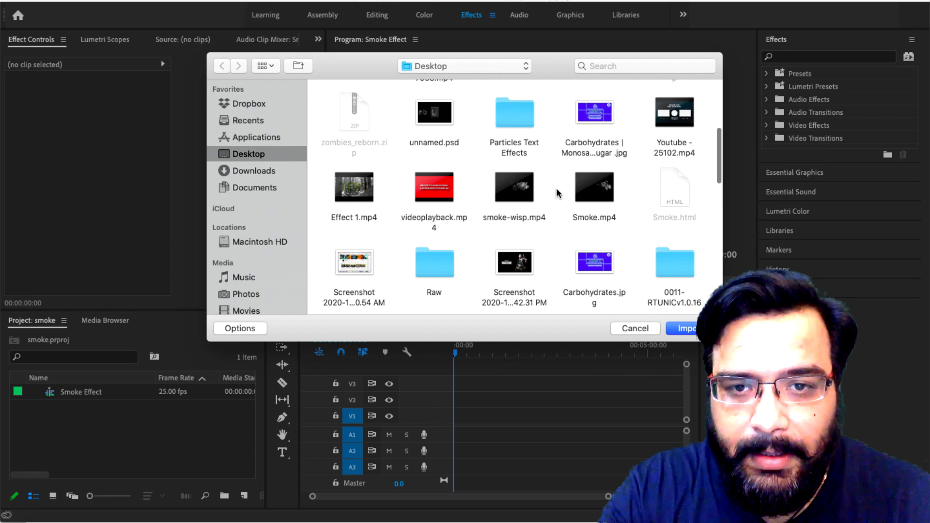
click(512, 184)
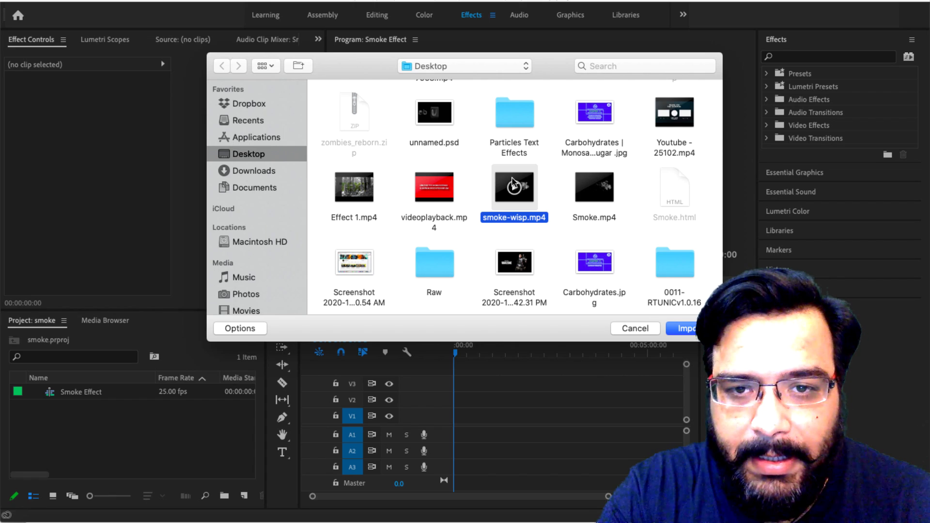
double_click(512, 184)
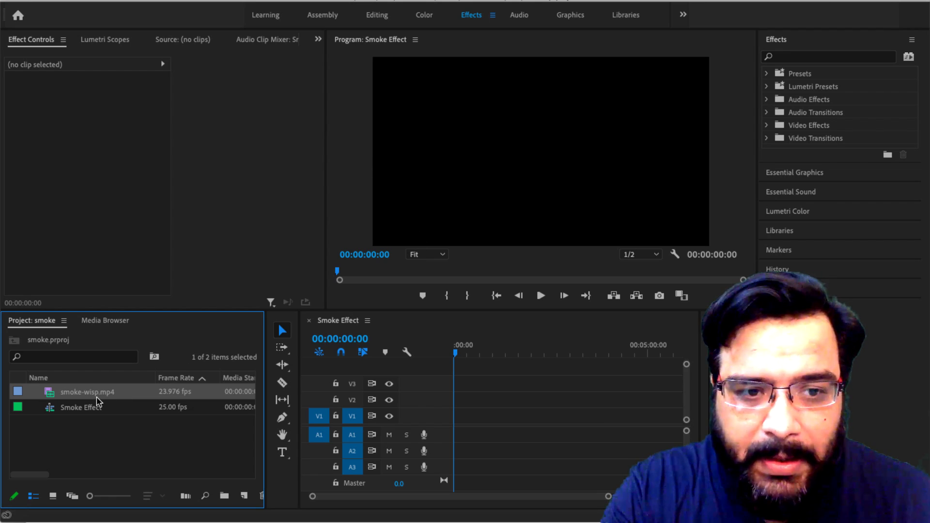
Import the YouTube logo PNG from the Desktop into the project
right_click(112, 440)
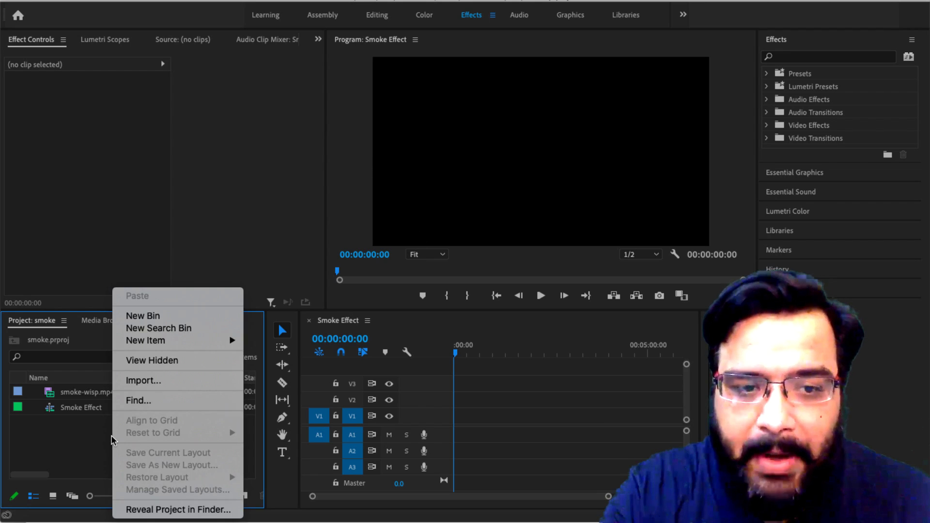
click(146, 381)
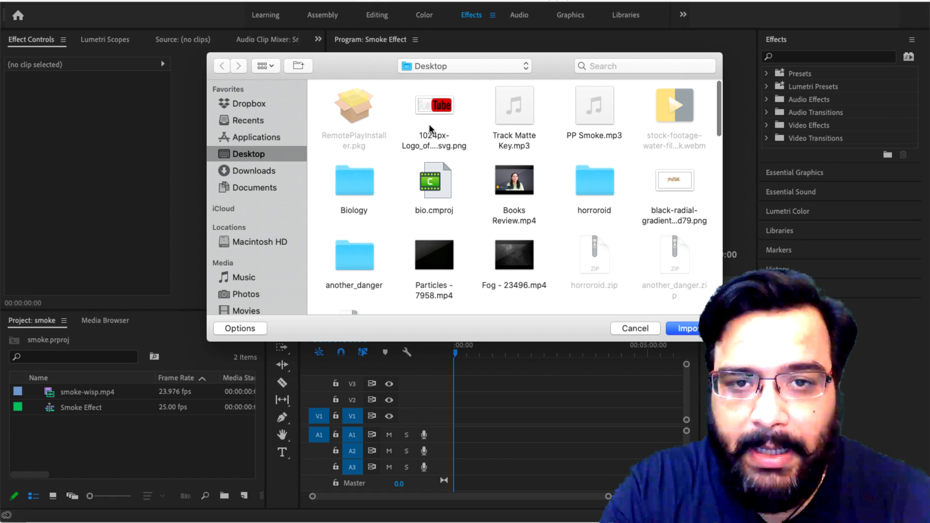
click(431, 107)
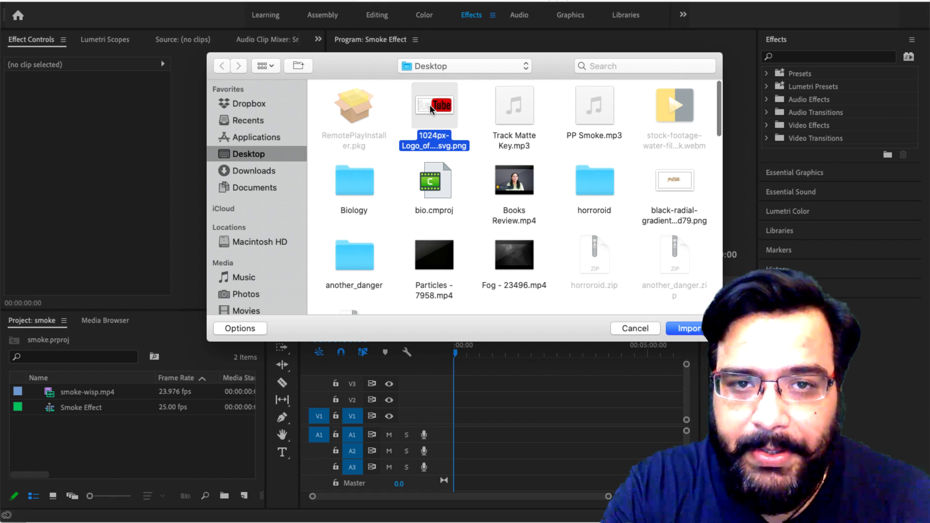
click(688, 328)
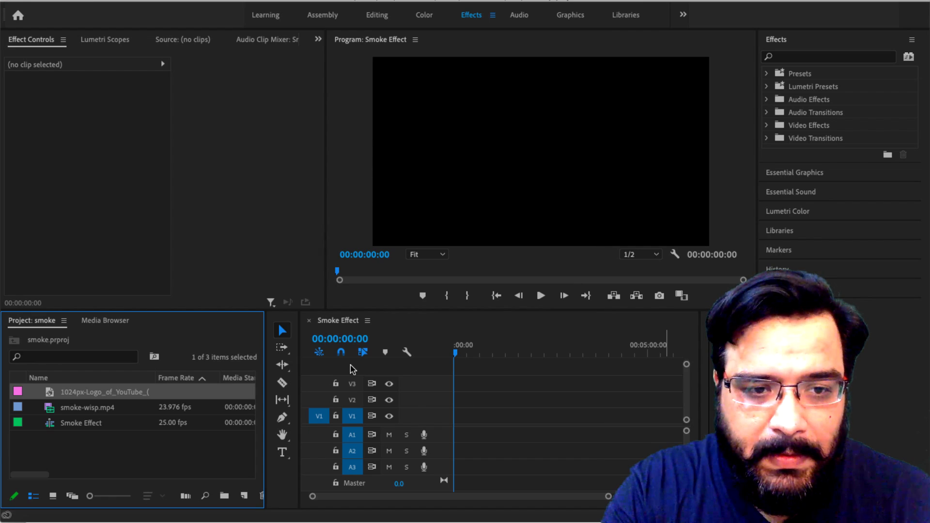
Import abplanetblk.png into the project from the AB Planet folder inside the Desktop's YouTube folder
right_click(139, 446)
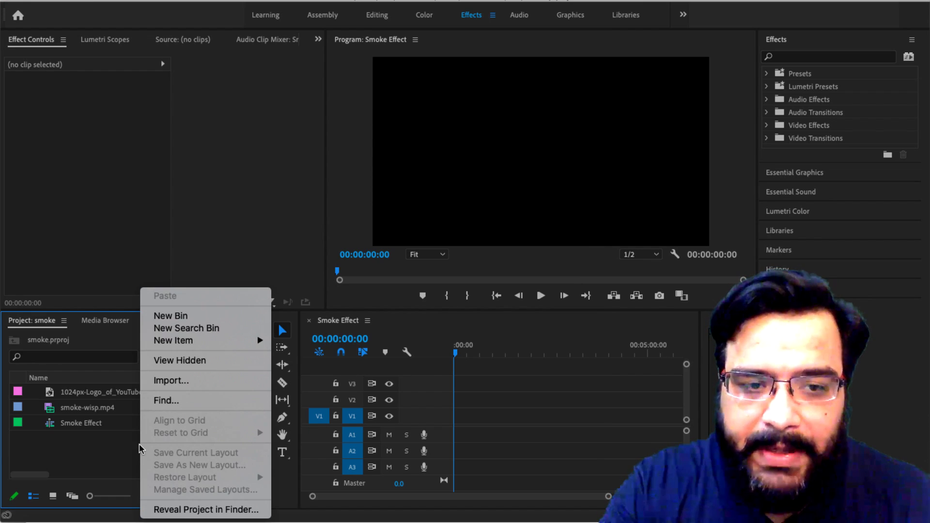
click(163, 380)
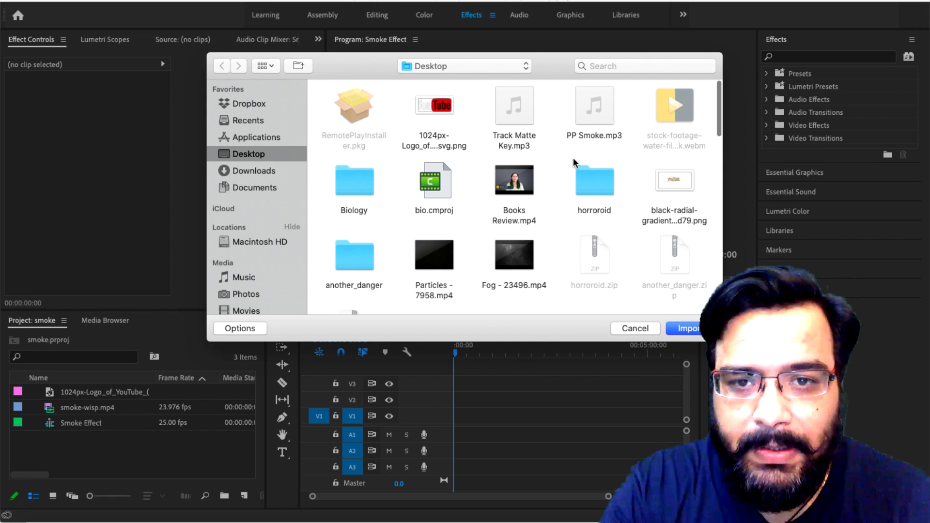
scroll(574, 162, down, 3)
scroll(574, 162, up, 2)
scroll(574, 162, down, 6)
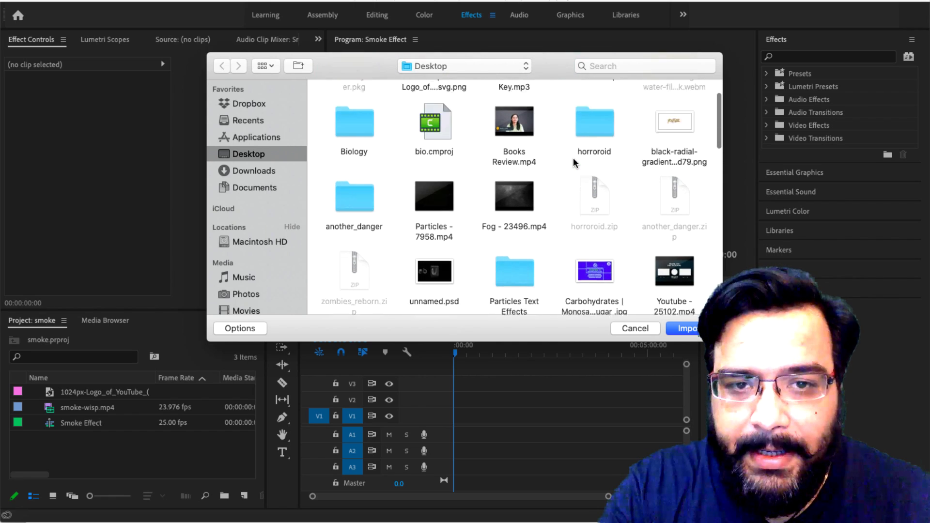
scroll(573, 162, down, 8)
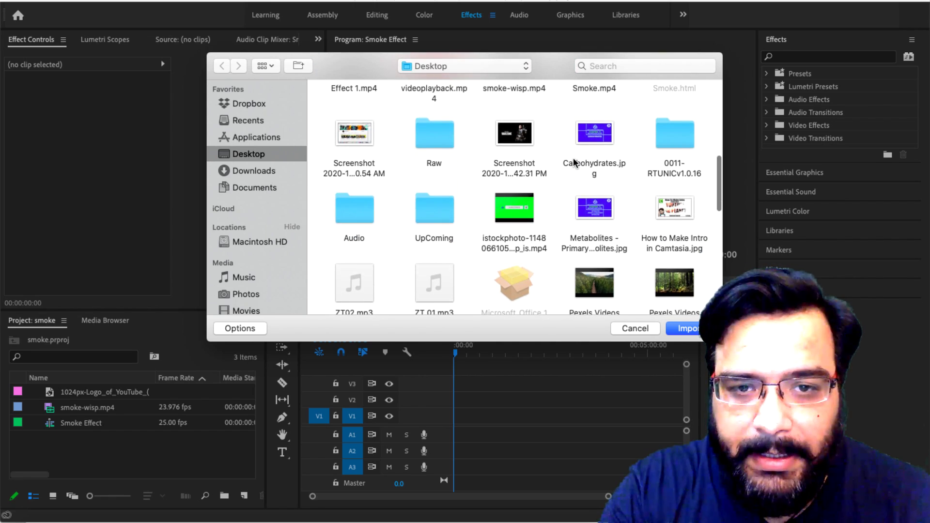
scroll(574, 162, down, 10)
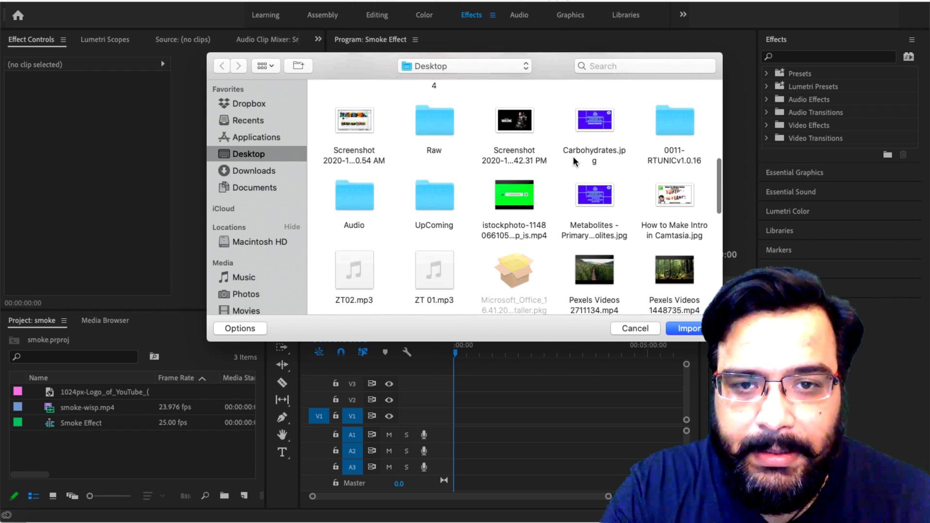
double_click(589, 139)
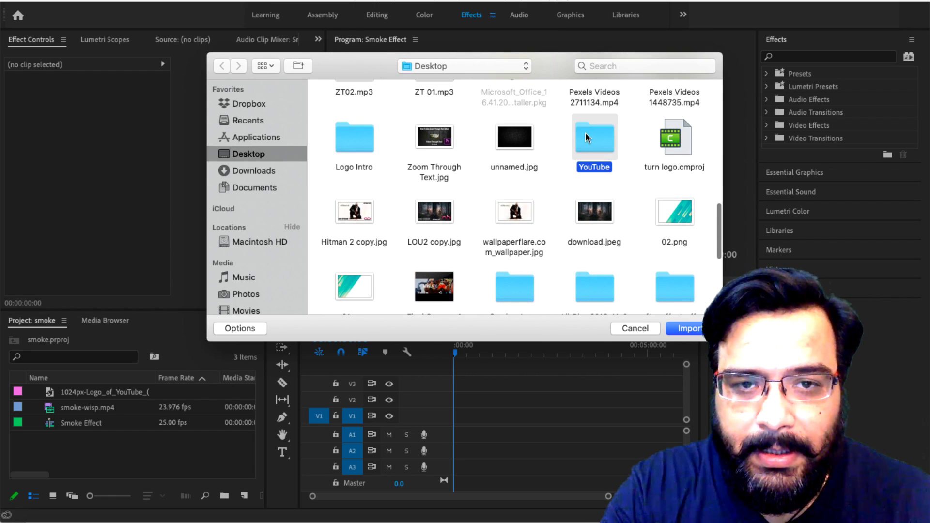
double_click(347, 106)
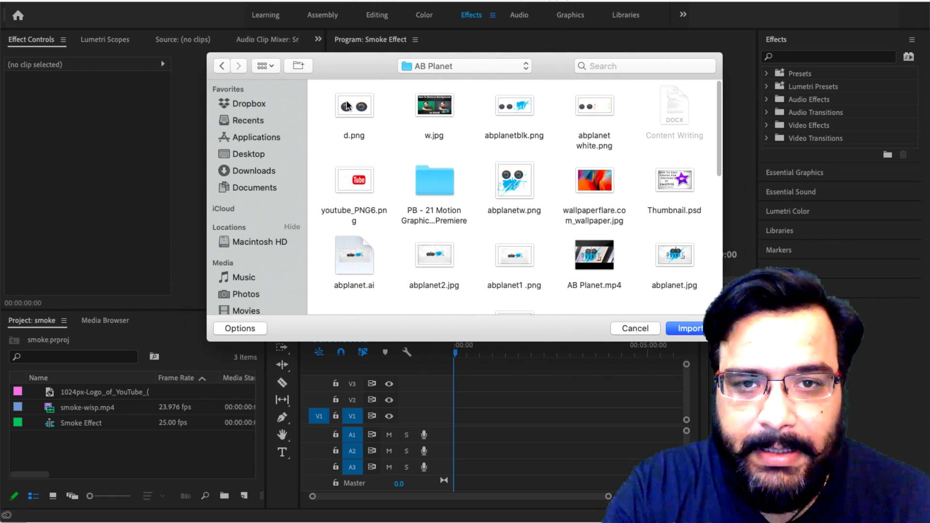
click(505, 112)
double_click(505, 112)
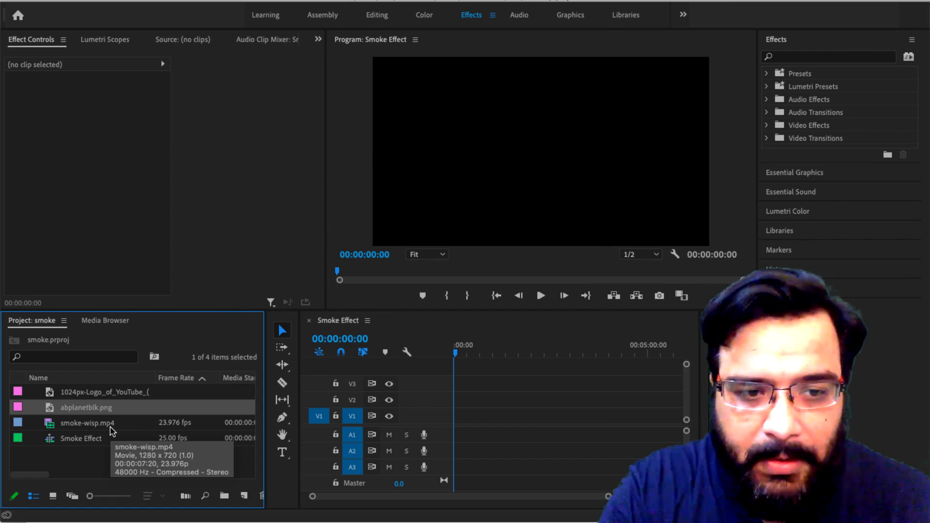
Place smoke-wisp.mp4 on track V2 at the start of the sequence, keeping the existing sequence settings, and select the clip
click(112, 430)
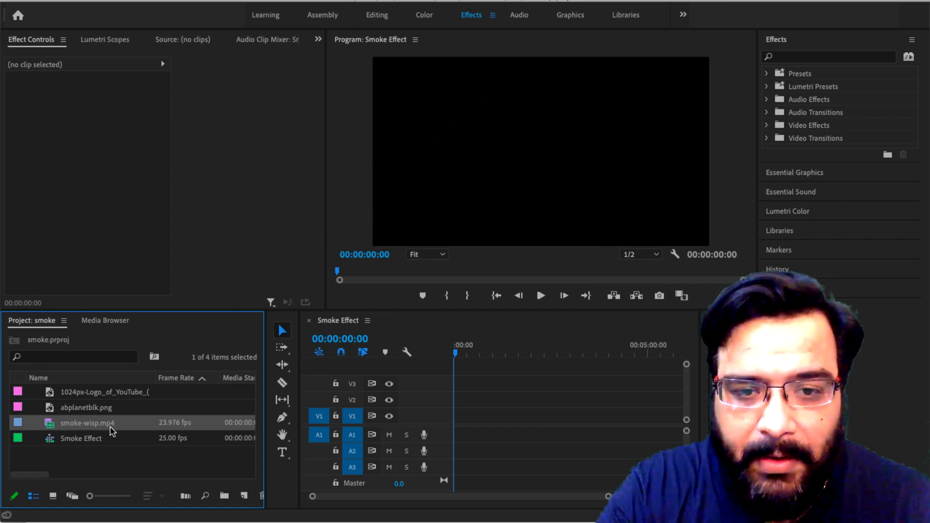
drag(112, 430, 462, 402)
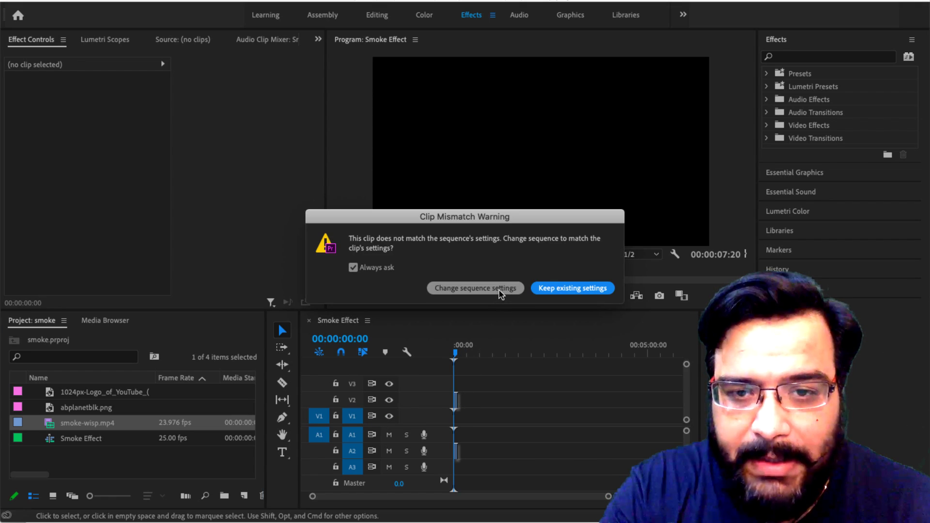
click(549, 289)
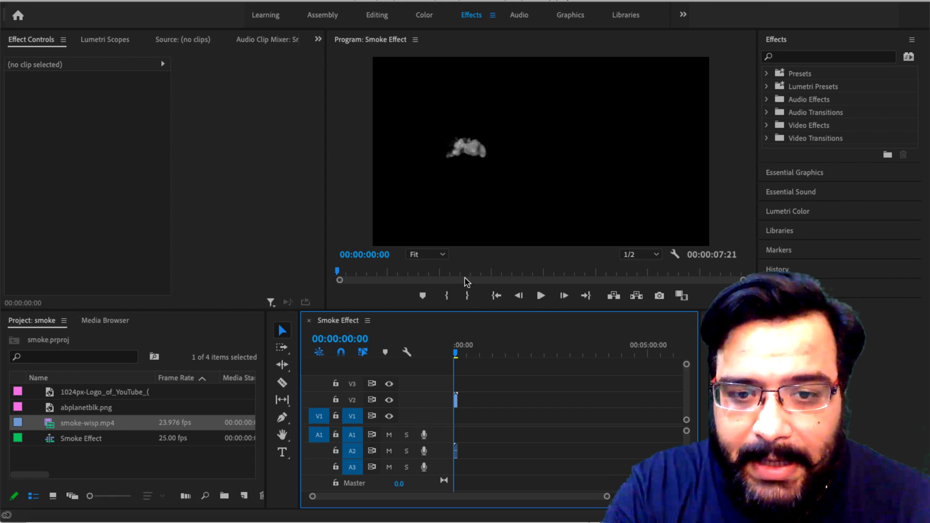
drag(606, 496, 499, 506)
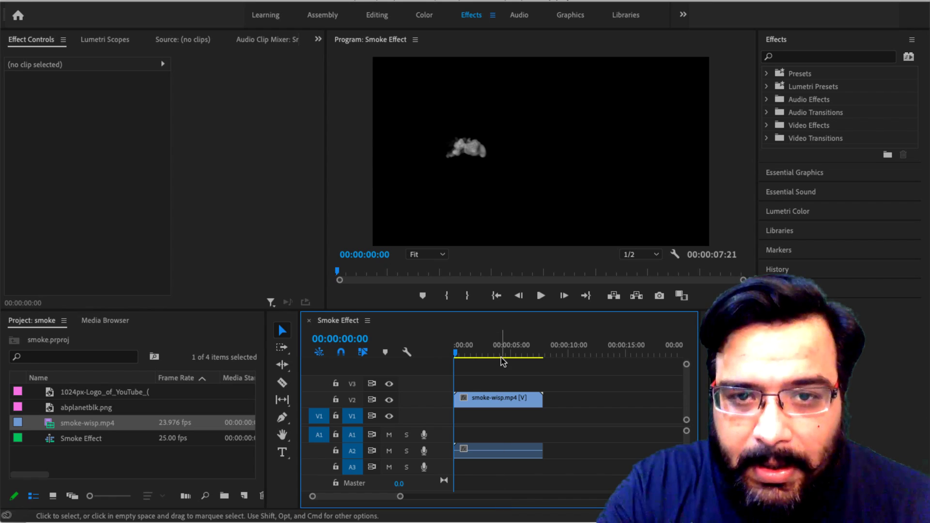
click(489, 398)
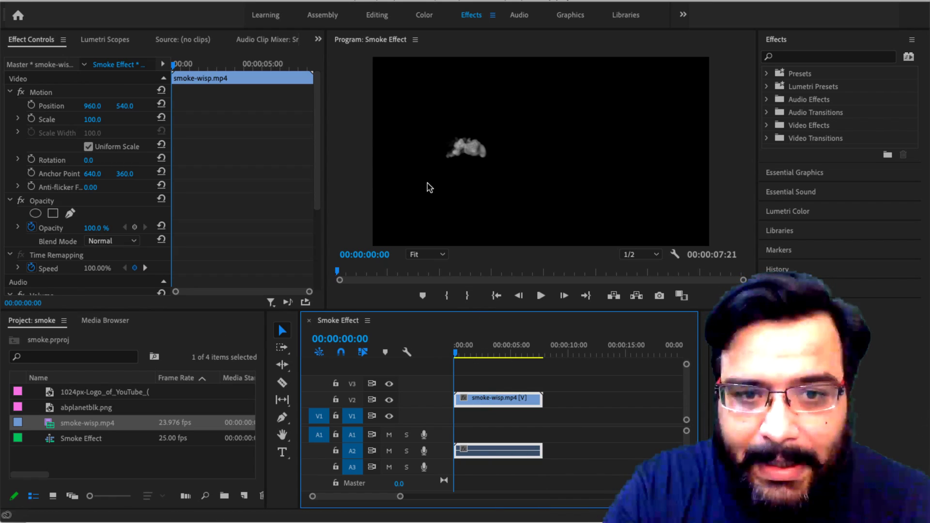
Enlarge the smoke clip beyond the frame by setting its scale to 178.2
click(51, 119)
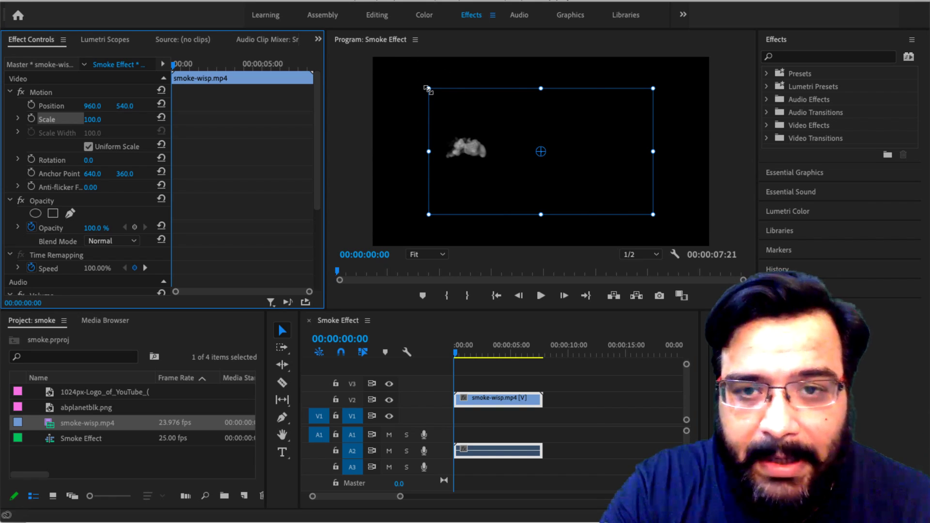
drag(425, 88, 345, 61)
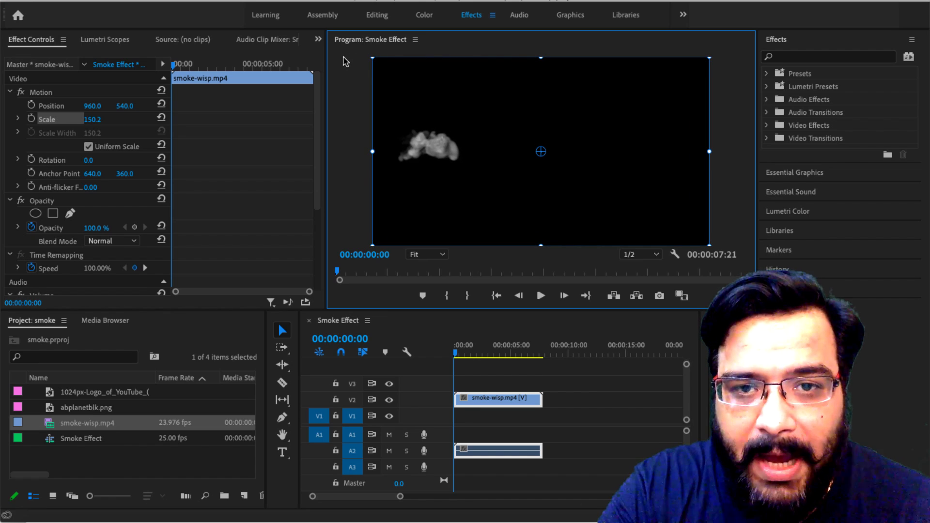
click(356, 120)
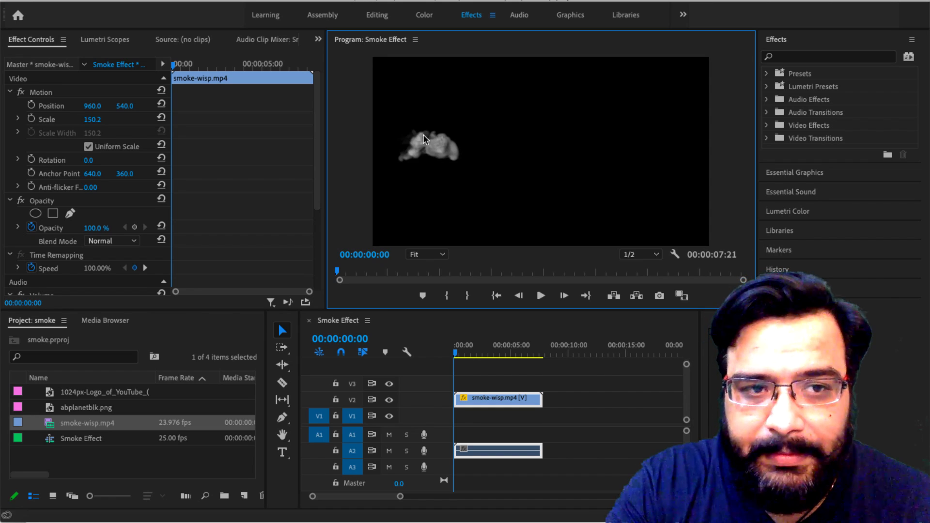
click(83, 120)
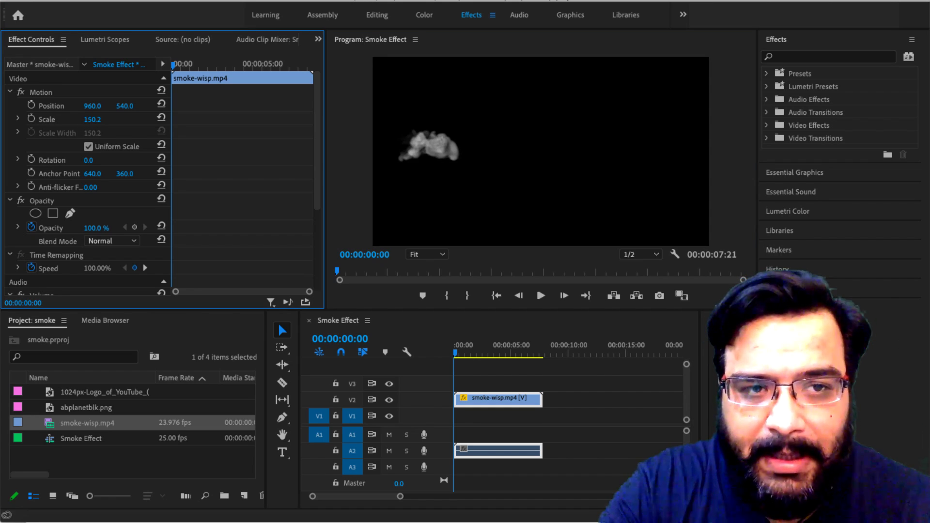
drag(83, 120, 97, 120)
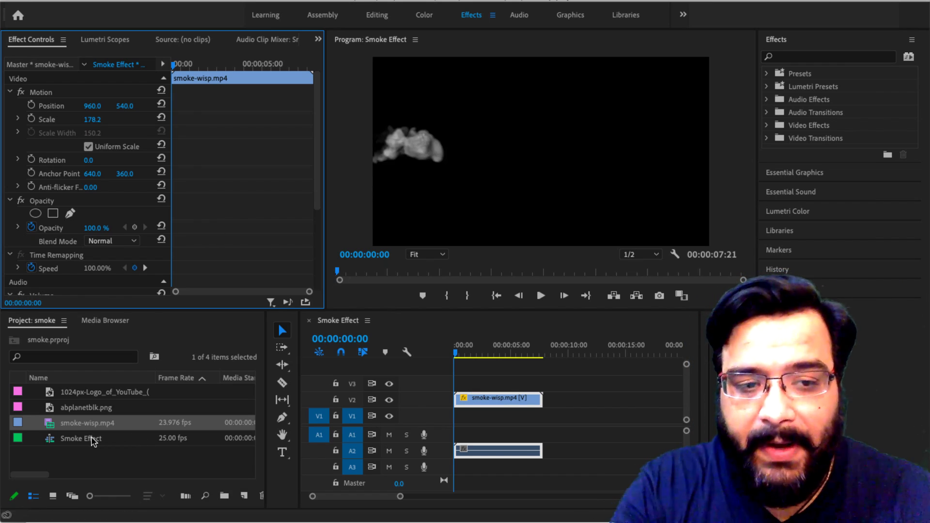
Place the YouTube logo on V1 at the sequence start, extend it to the end of the smoke clip, and select it
click(88, 393)
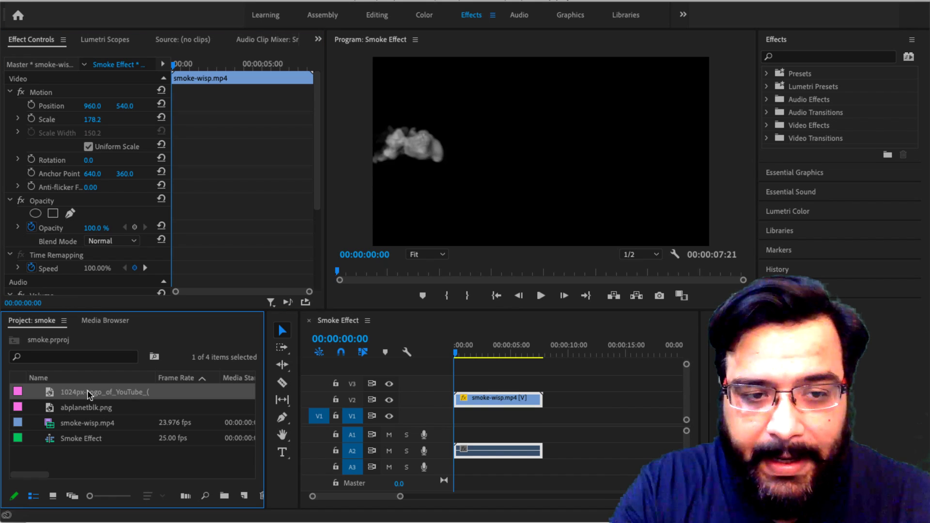
drag(88, 391, 463, 420)
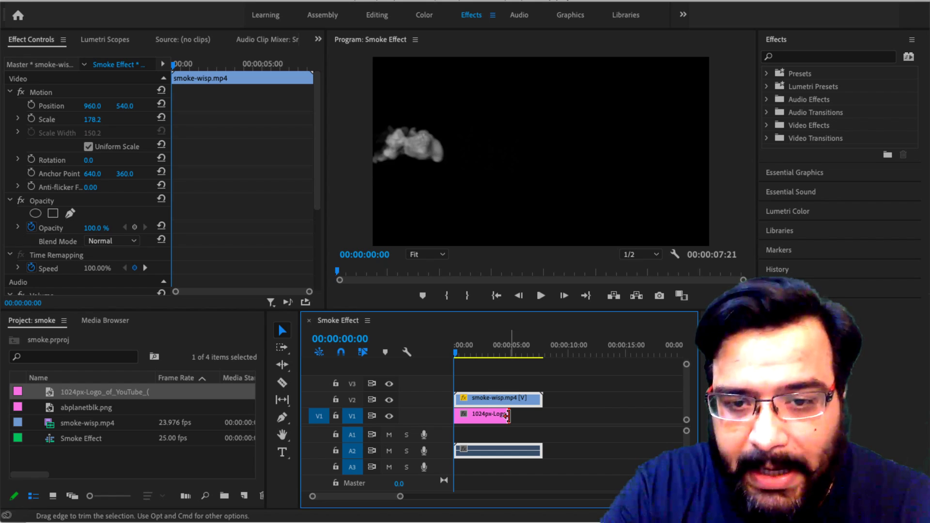
drag(507, 415, 542, 417)
click(517, 415)
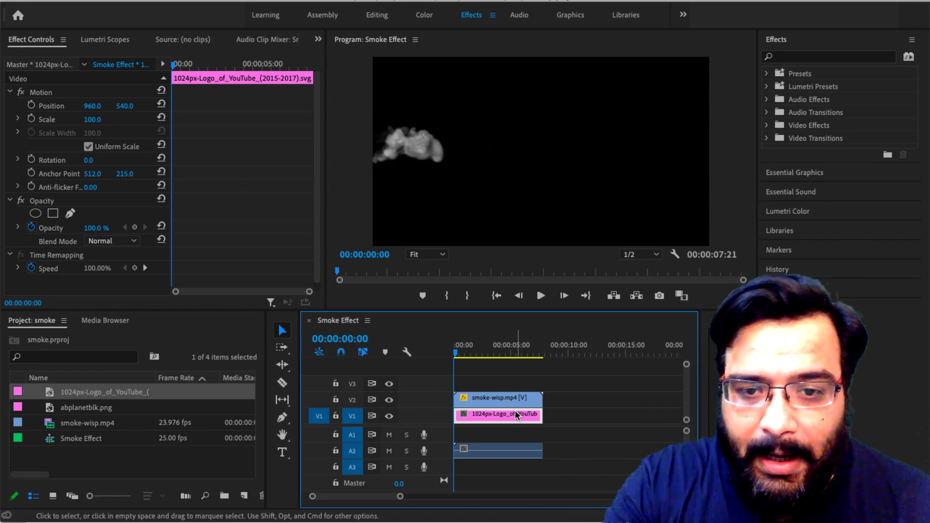
Hide track V2 and set the YouTube logo's scale to 53
click(390, 400)
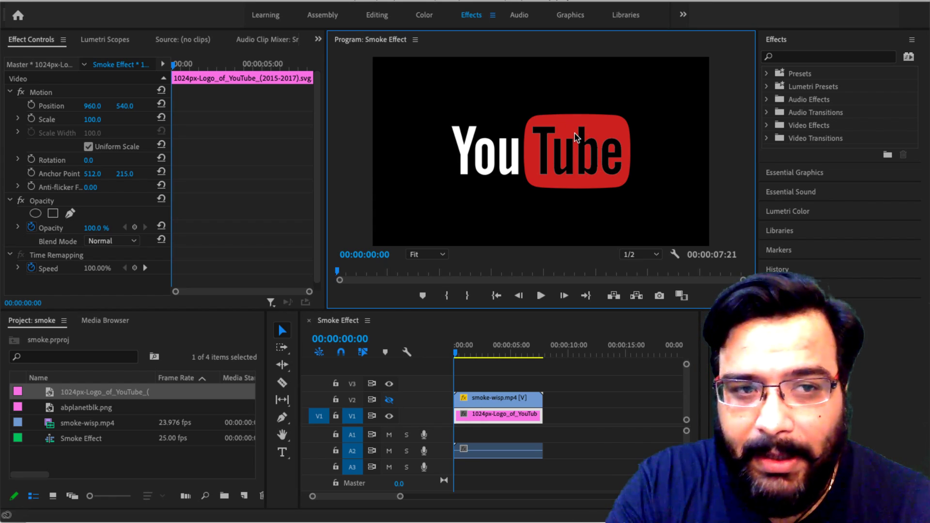
click(96, 121)
drag(92, 120, 67, 120)
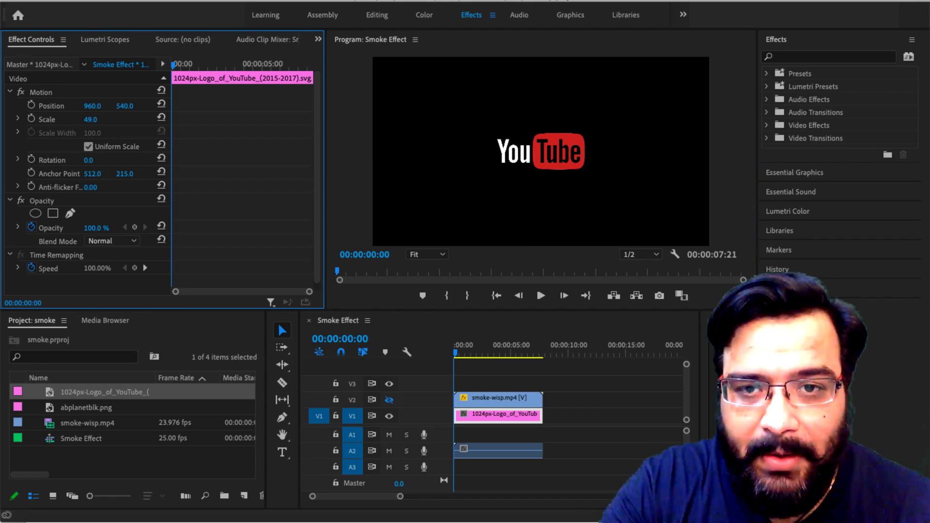
drag(93, 120, 102, 120)
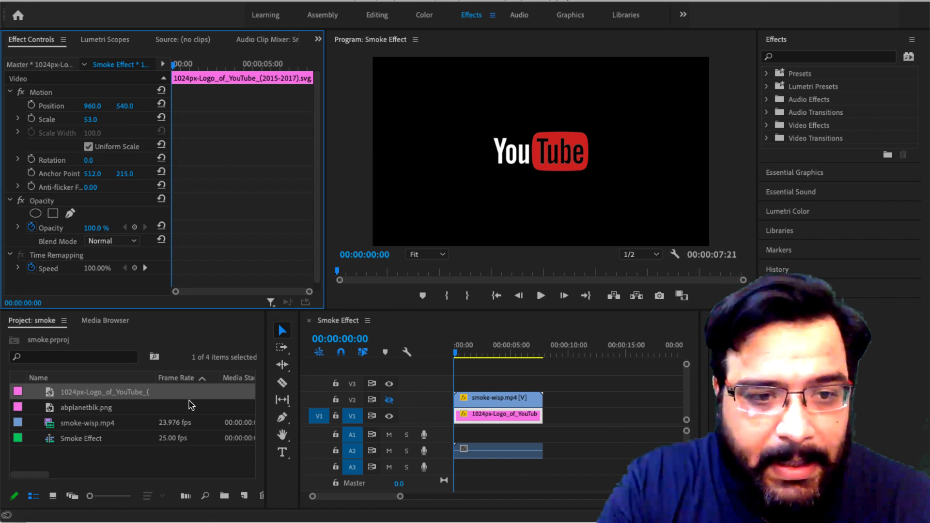
Add a second copy of smoke-wisp.mp4 on track V3 at the sequence start and make track V2 visible again
click(493, 401)
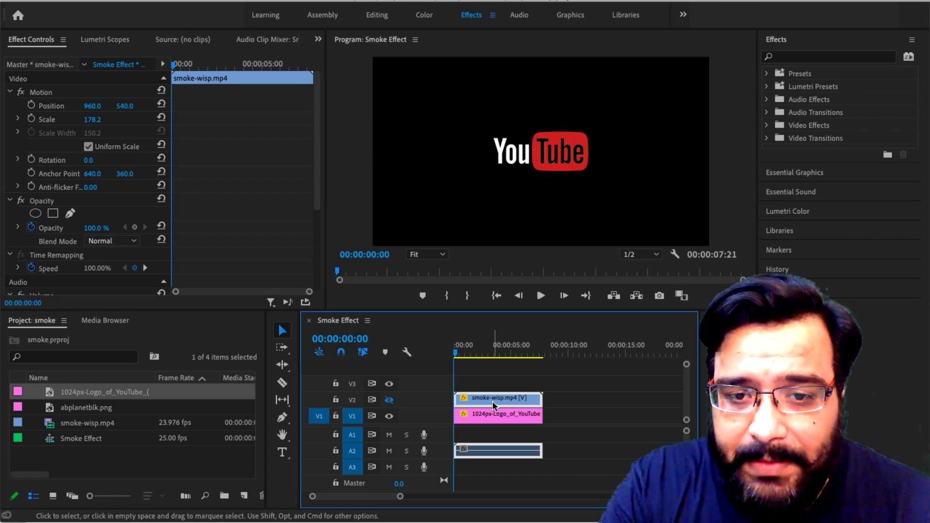
click(96, 425)
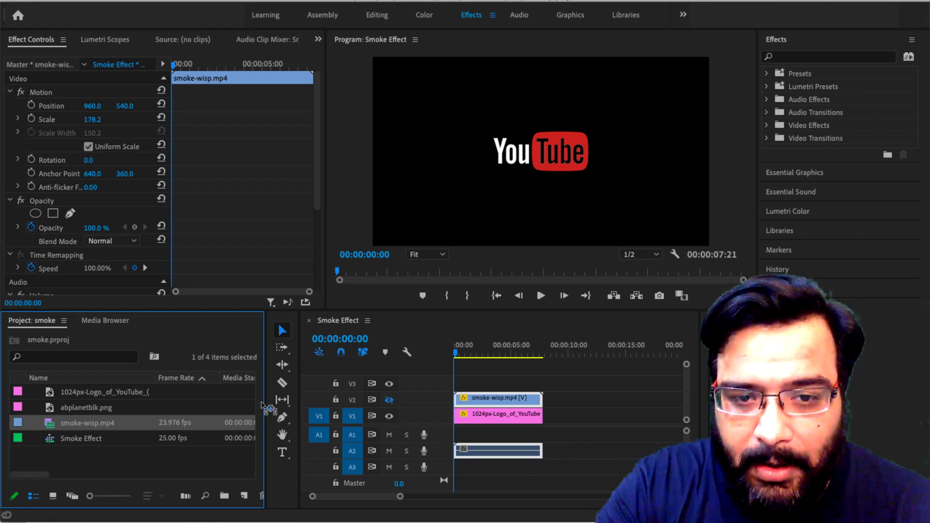
drag(459, 398, 458, 385)
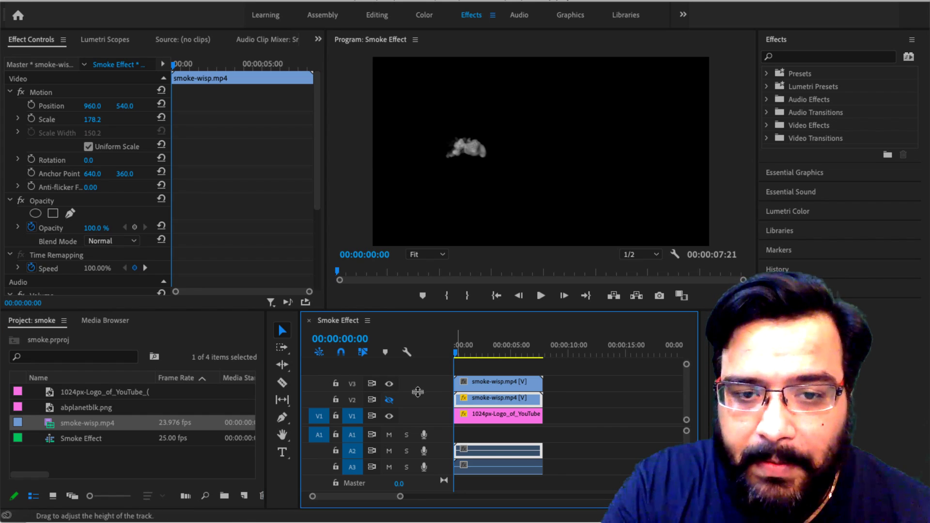
click(389, 400)
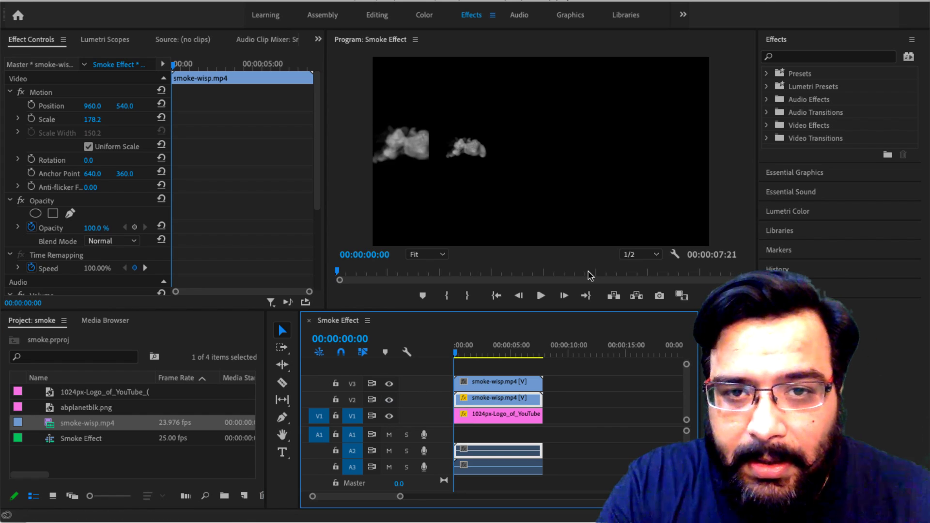
Match the smoke clip on V3 to the one on V2 by setting its scale to 178.2
click(457, 136)
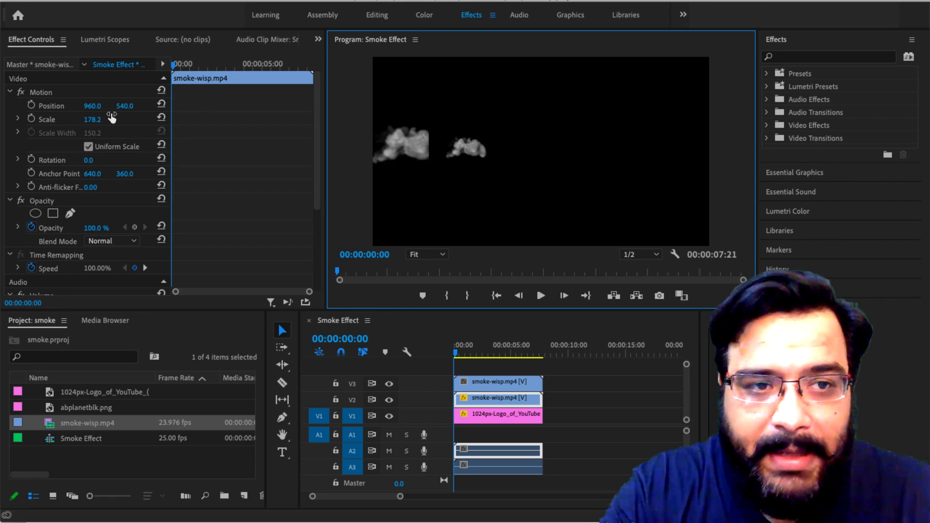
click(498, 383)
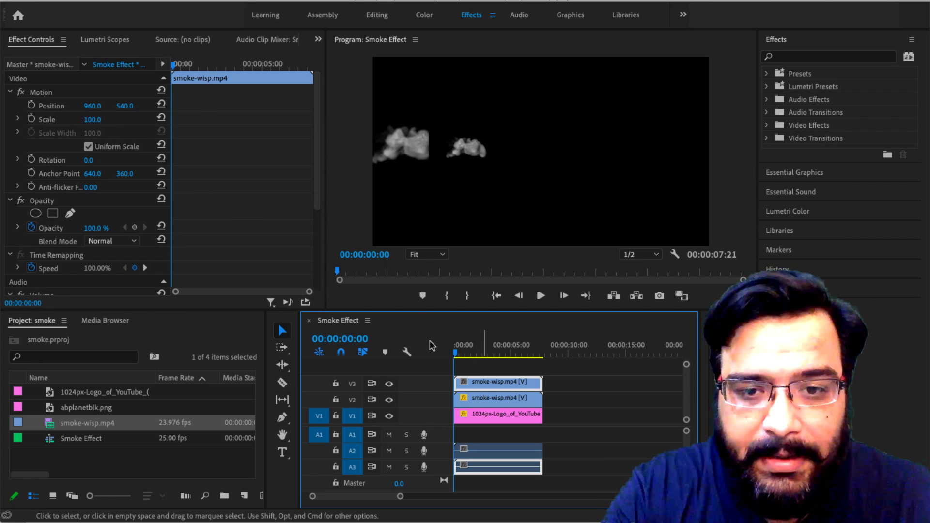
click(492, 398)
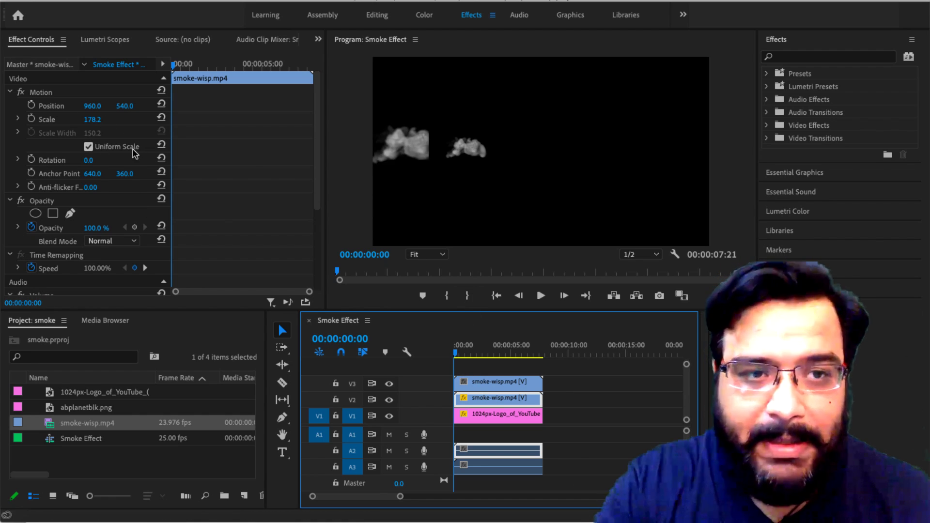
click(99, 119)
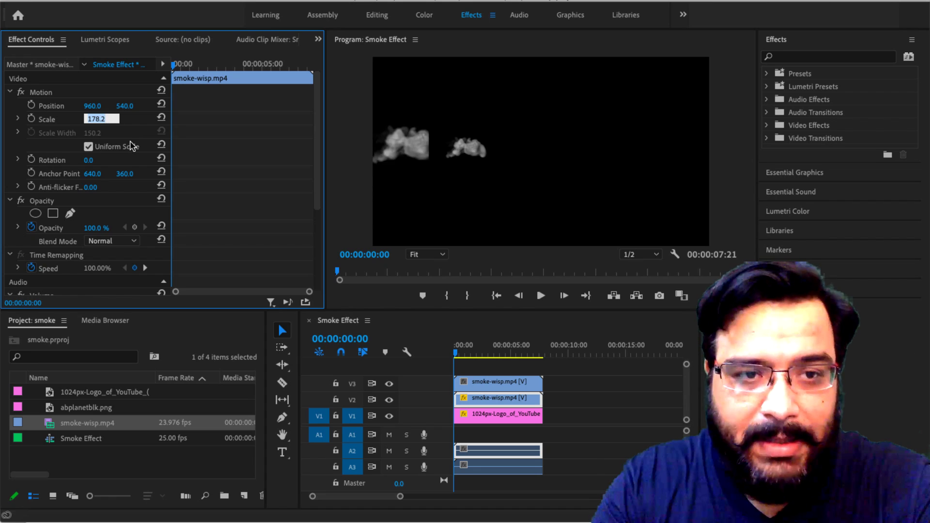
click(482, 382)
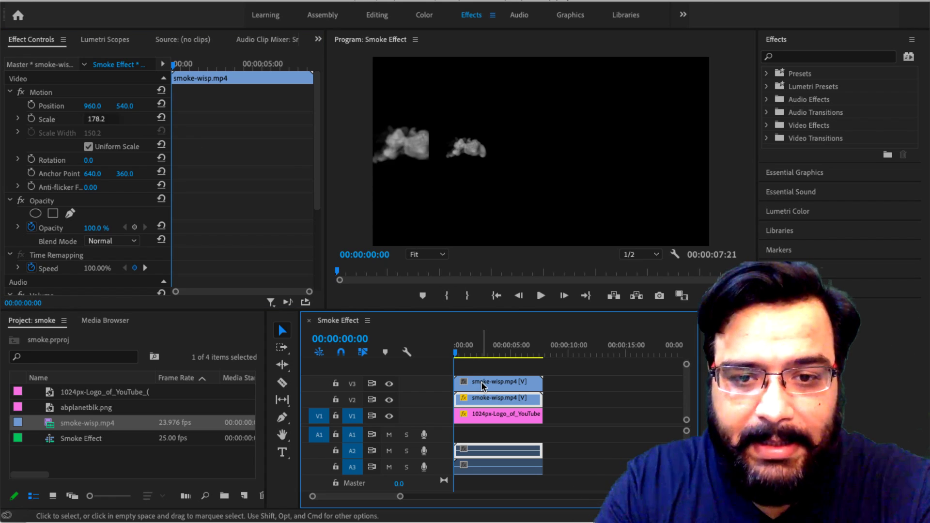
click(95, 121)
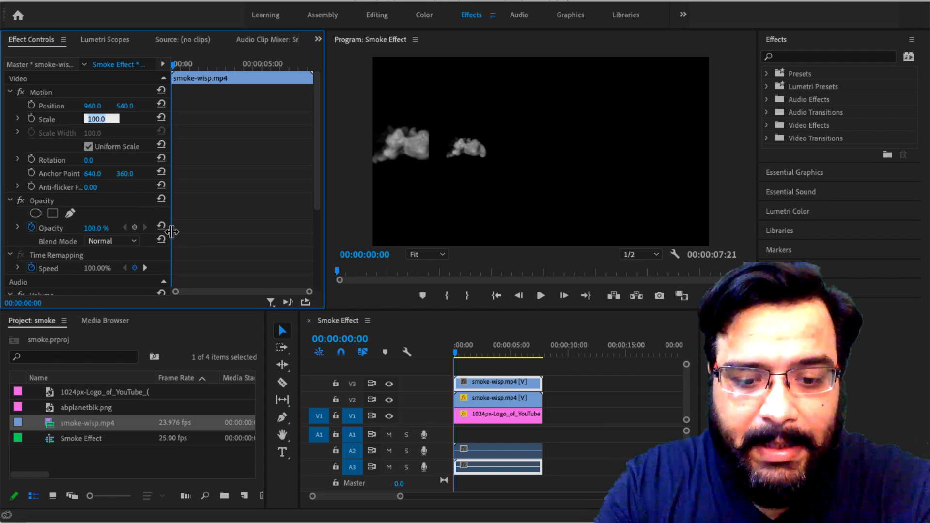
text(178.2)
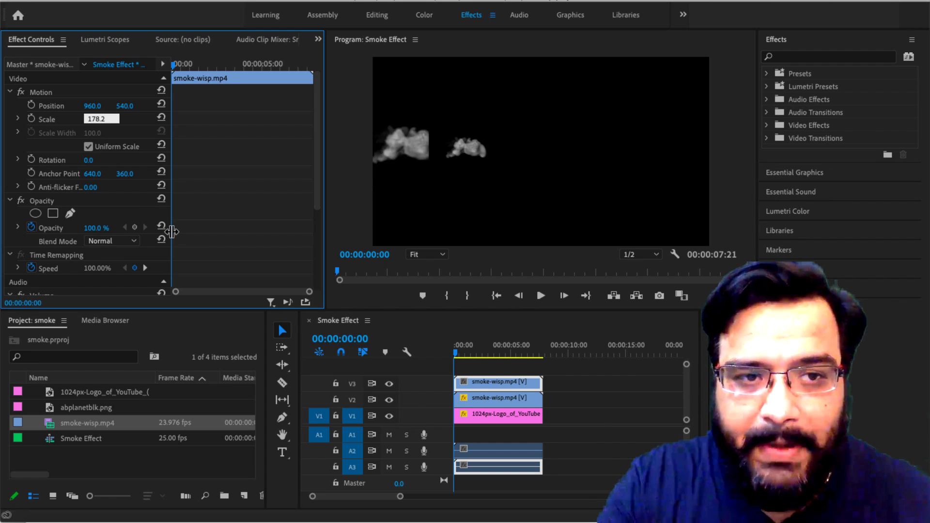
key(Return)
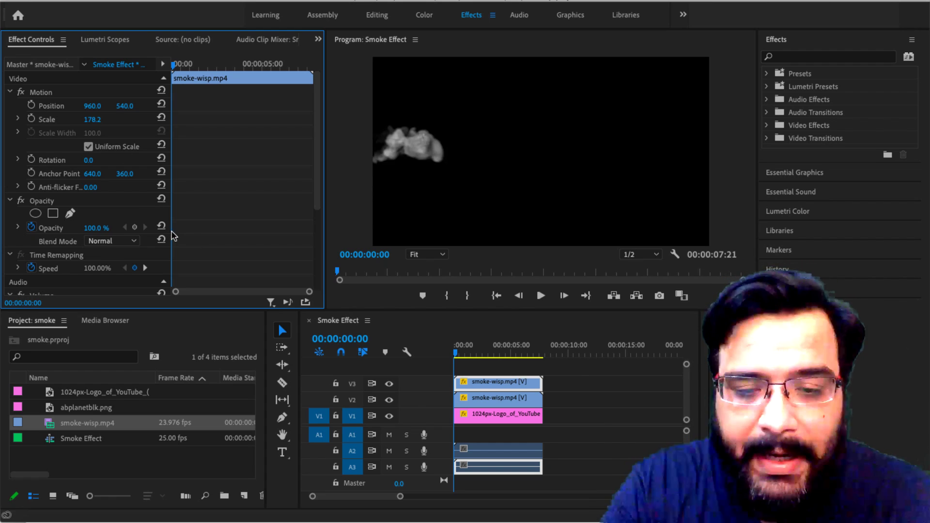
Set the blend mode of the smoke clip on V2 to Linear Dodge (Add)
click(505, 398)
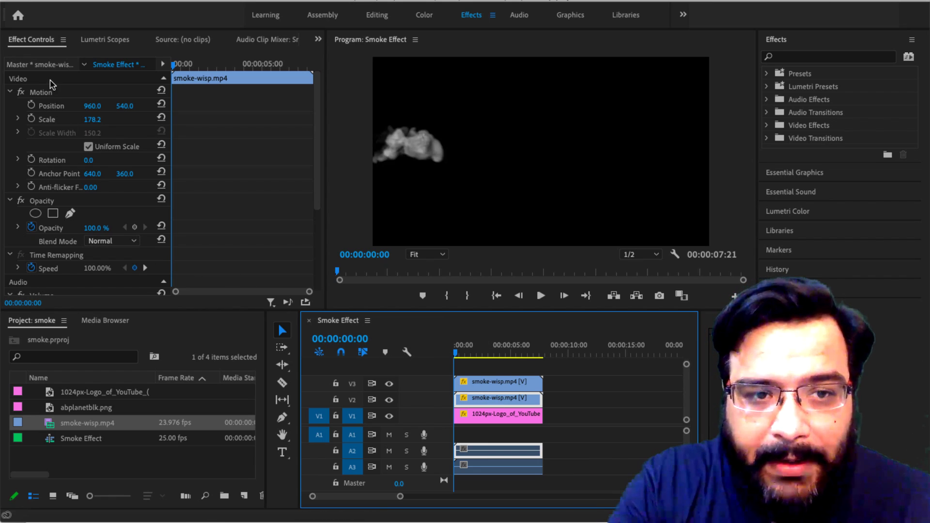
click(134, 241)
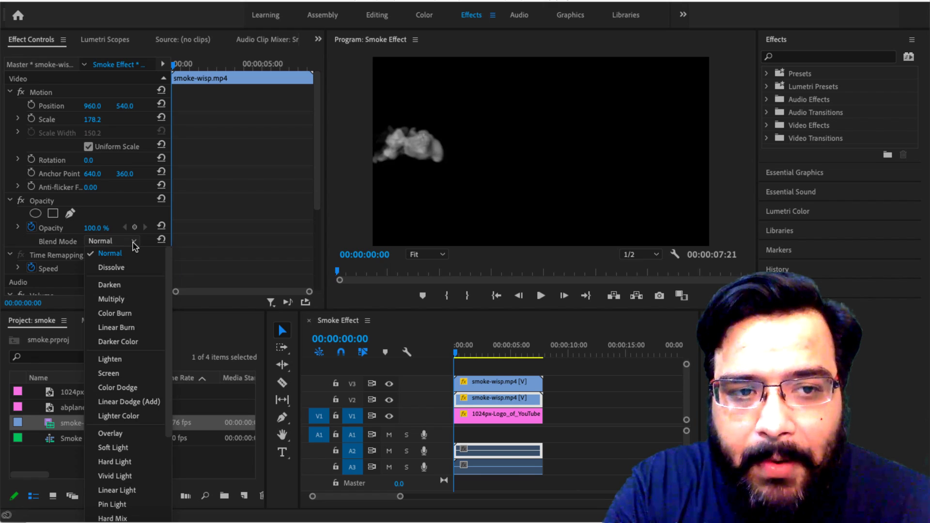
click(152, 406)
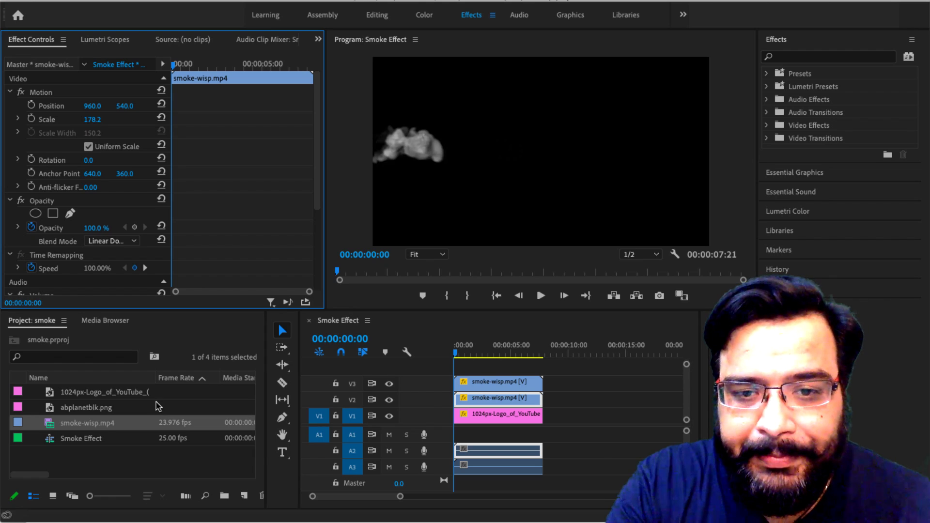
Set the blend mode of the smoke clip on V3 to Multiply, then scrub through the sequence and return to its start
click(500, 385)
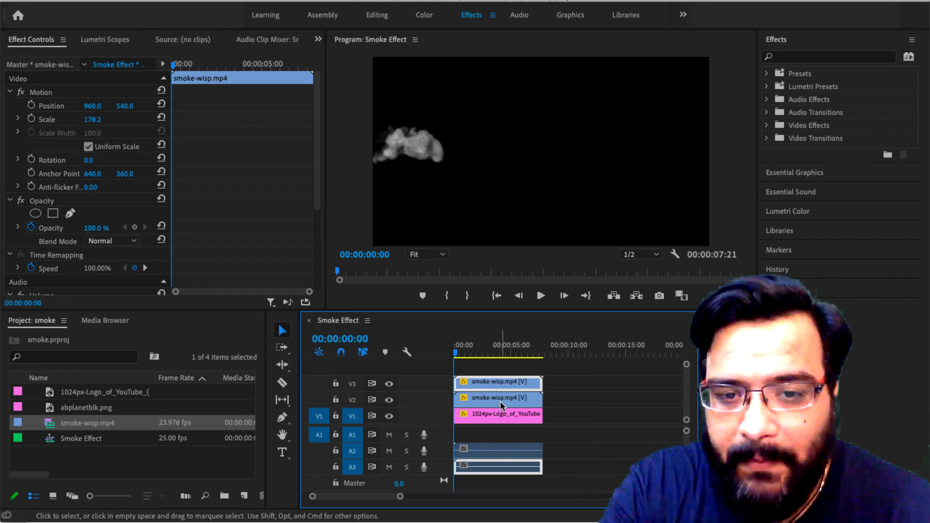
click(501, 400)
click(499, 384)
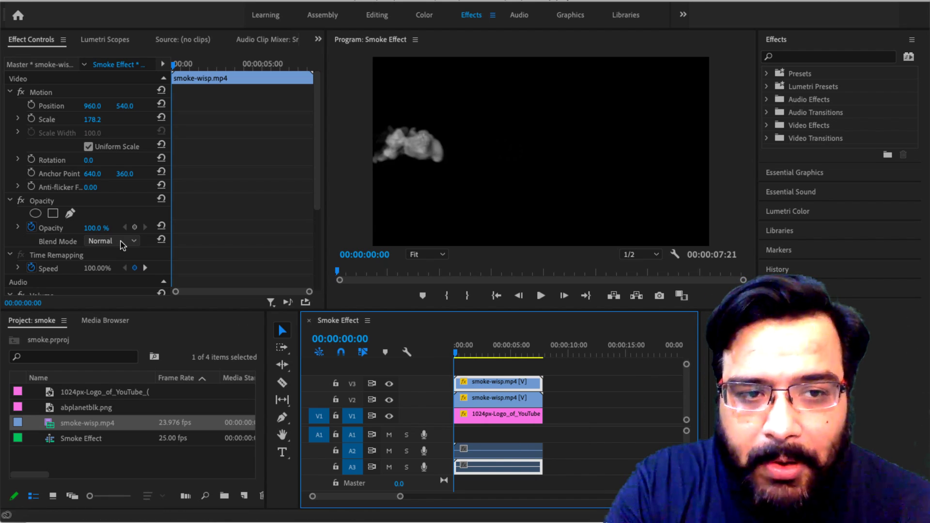
click(123, 245)
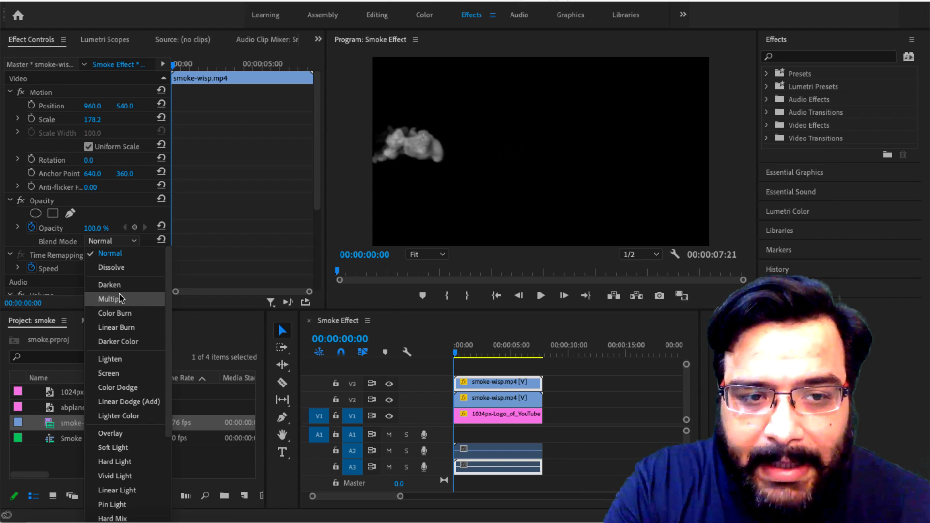
click(124, 300)
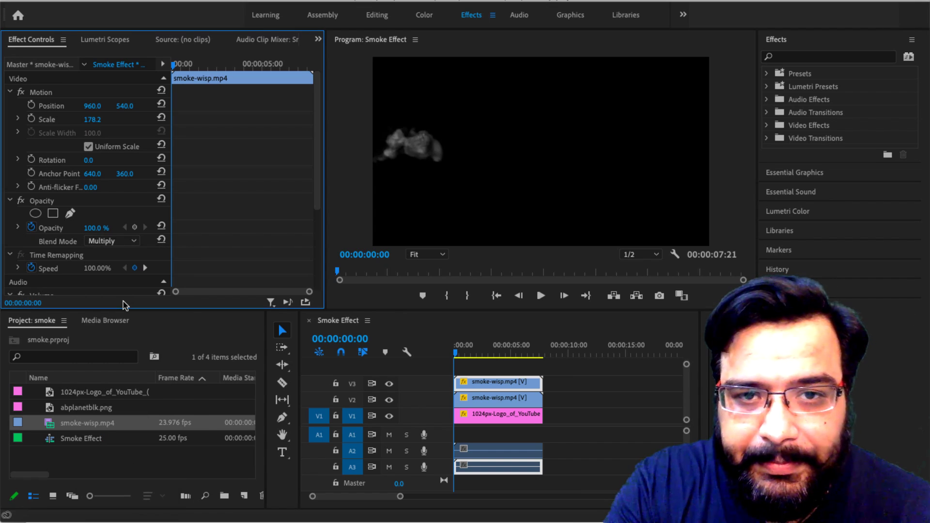
click(457, 354)
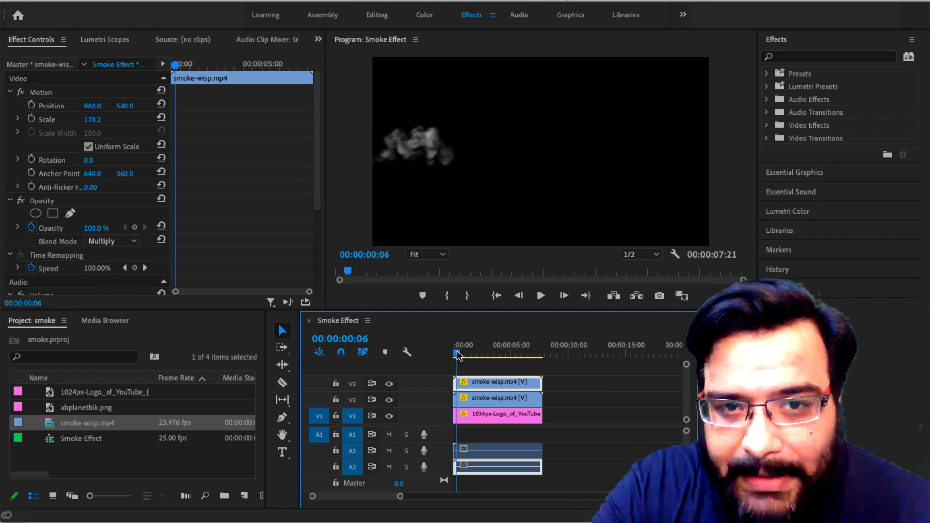
drag(458, 355, 510, 356)
key(Home)
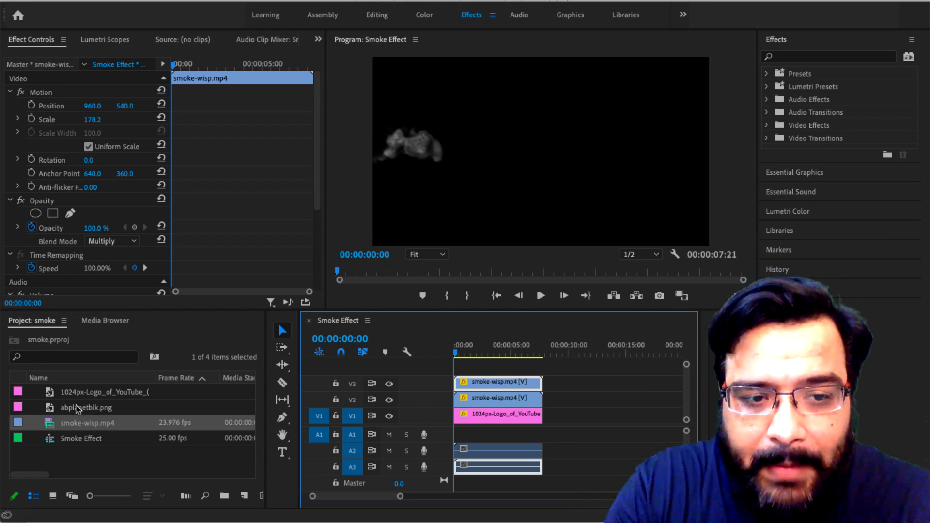
Place abplanetblk.png on track V1 directly after the YouTube logo clip
click(81, 411)
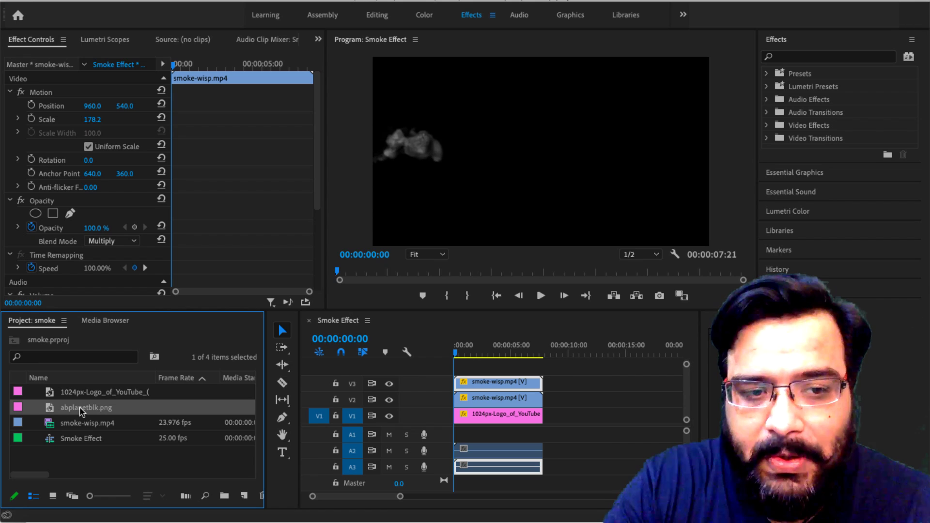
drag(81, 412, 548, 415)
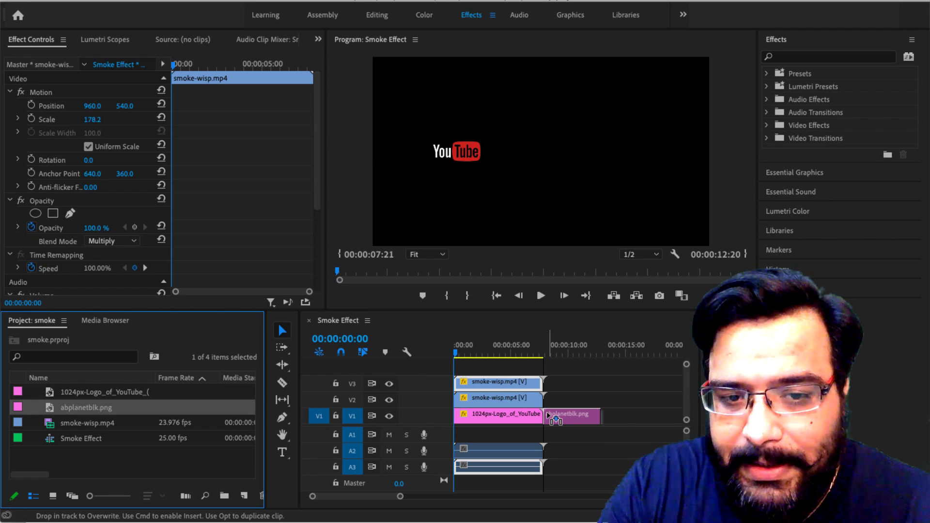
drag(547, 415, 550, 417)
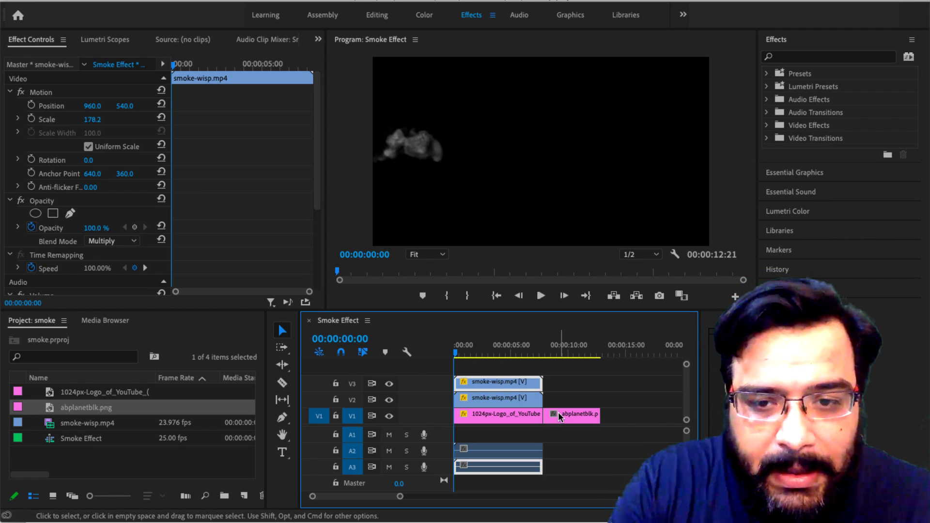
Scale the abplanetblk.png clip on track V1 down to 20 so the whole logo fits in the frame
click(558, 412)
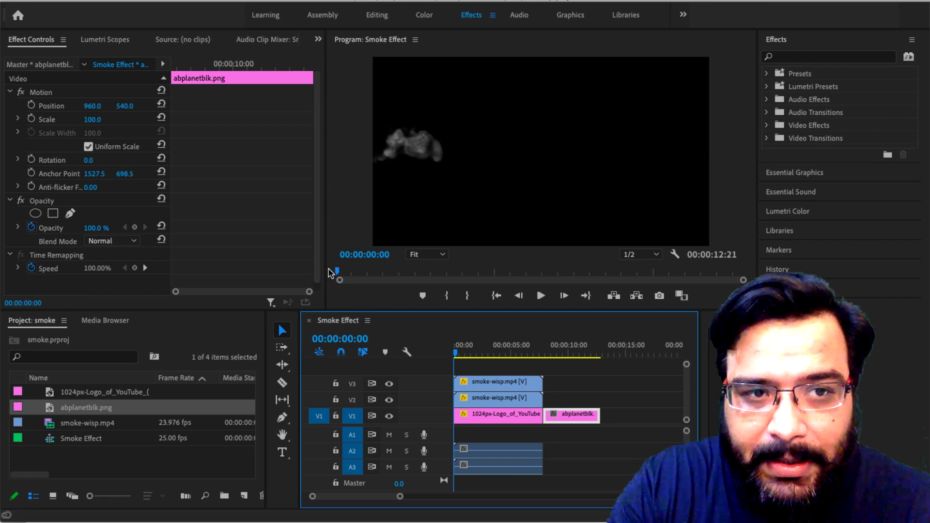
click(92, 120)
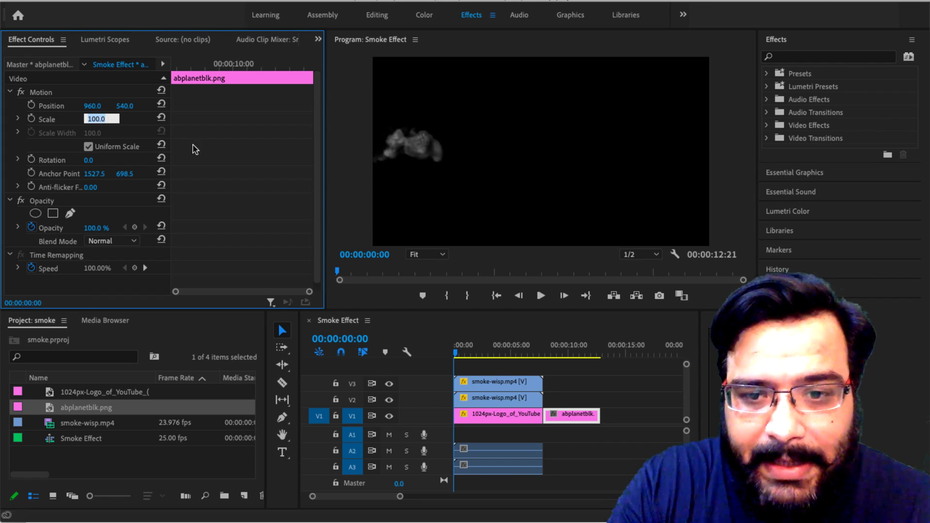
click(569, 416)
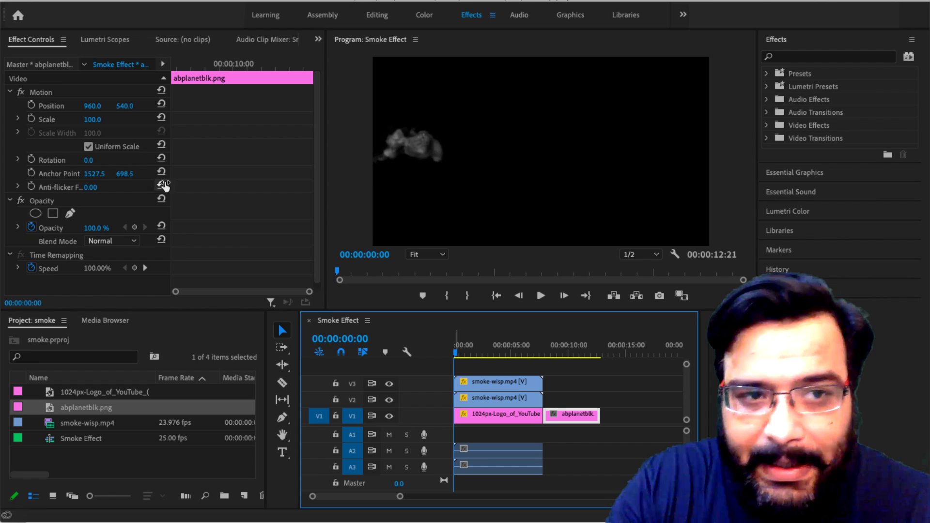
click(48, 119)
click(48, 120)
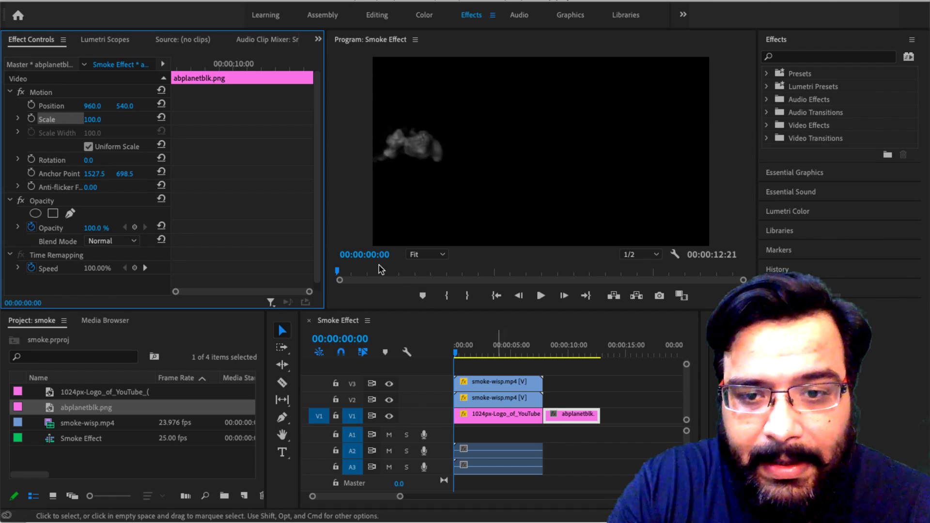
click(569, 351)
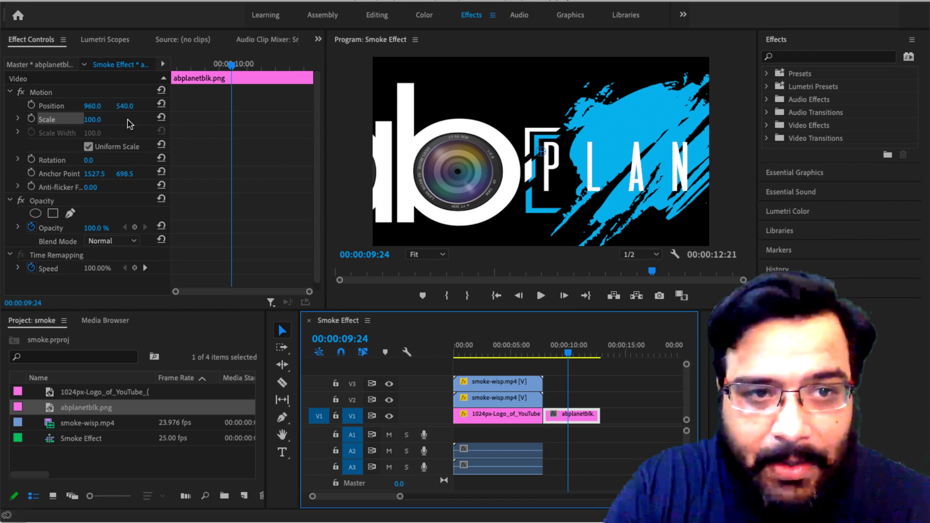
click(94, 122)
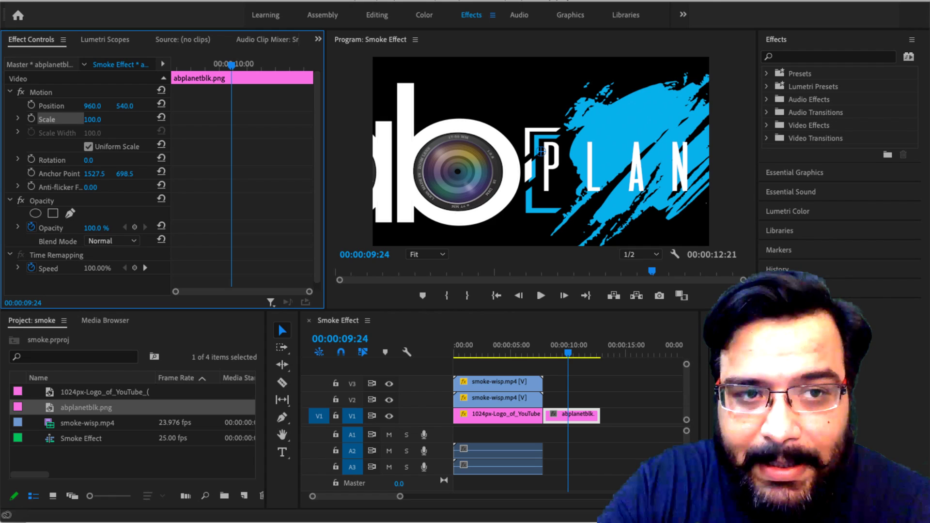
drag(92, 120, 53, 120)
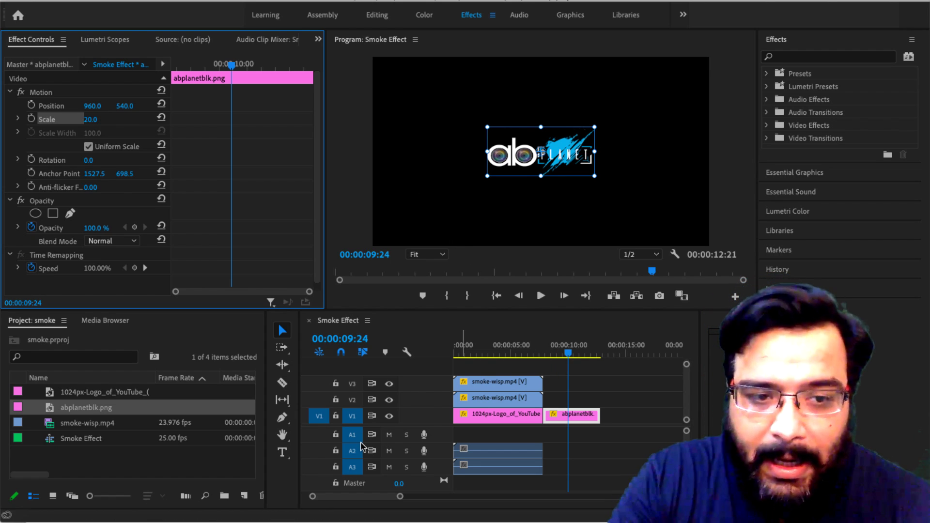
Copy the smoke-wisp clip from V2 and place the duplicate on V2 directly above the start of abplanetblk.png
click(498, 399)
click(498, 383)
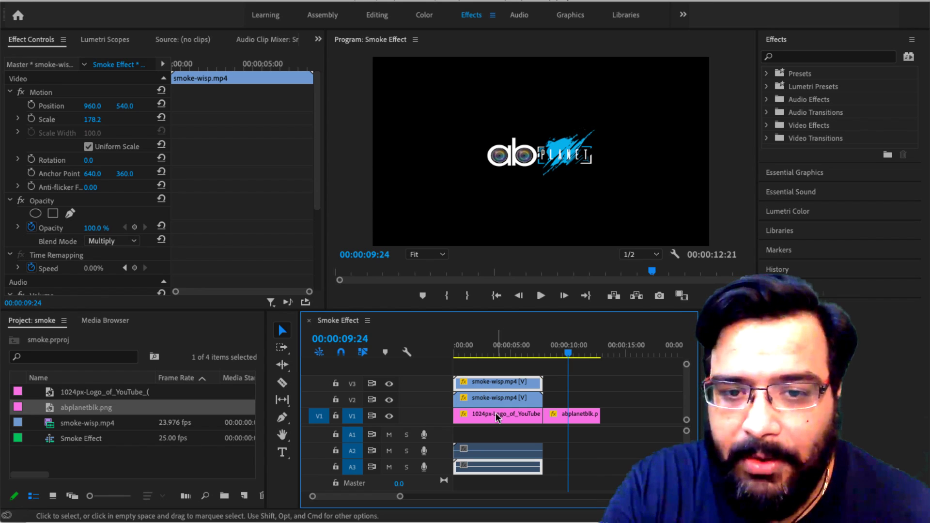
click(496, 398)
click(499, 379)
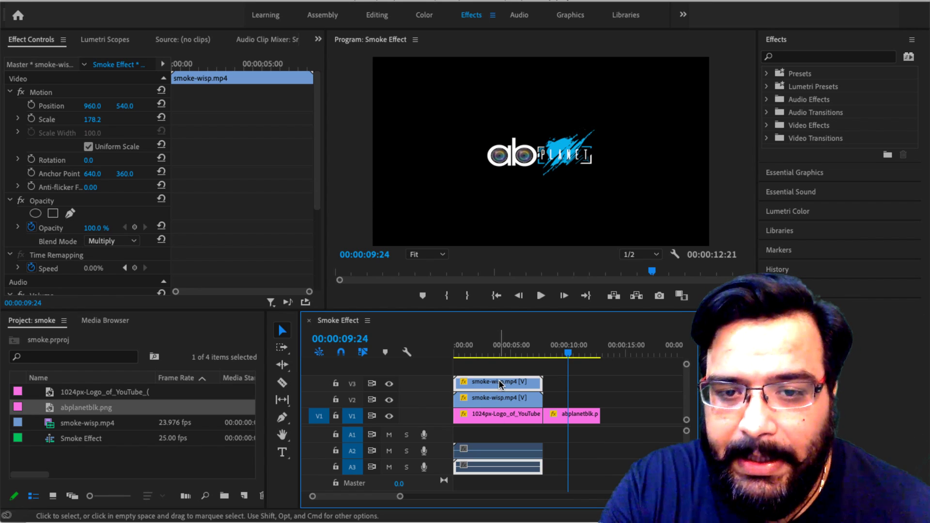
click(504, 396)
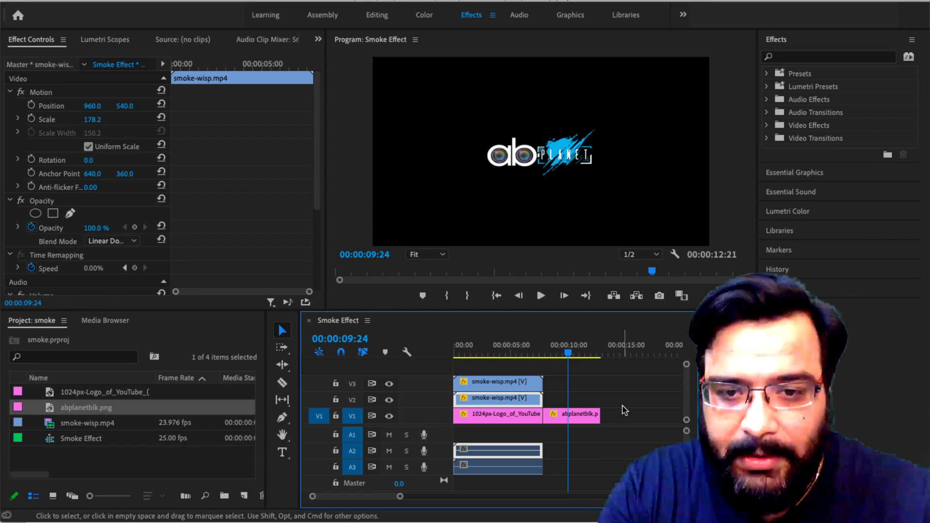
right_click(499, 403)
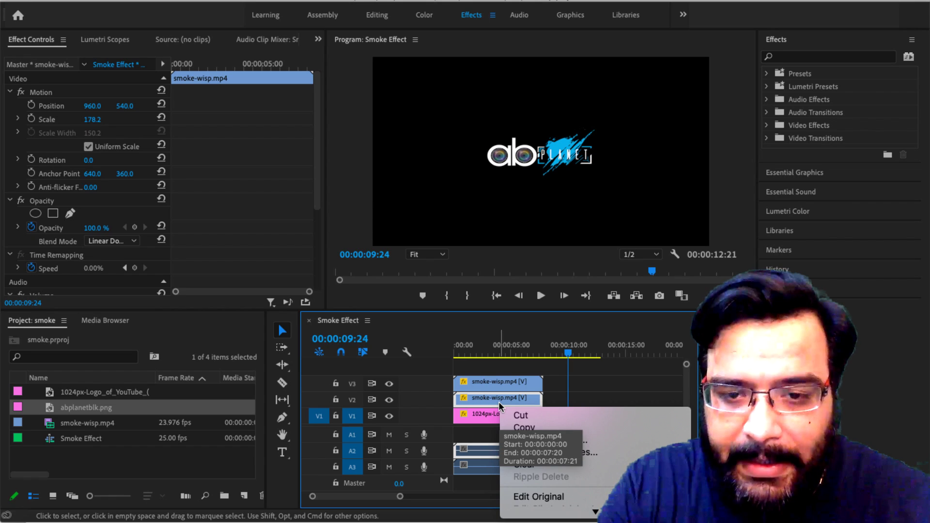
click(523, 427)
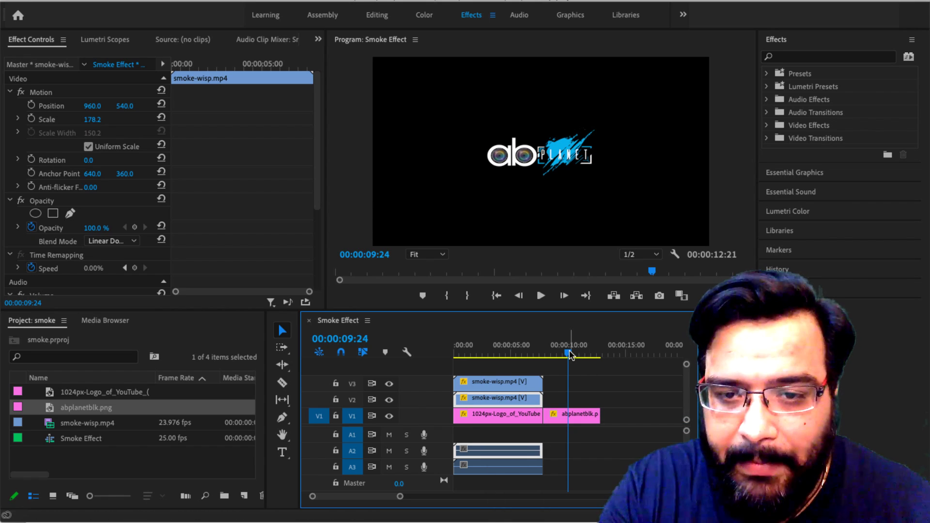
drag(569, 353, 608, 354)
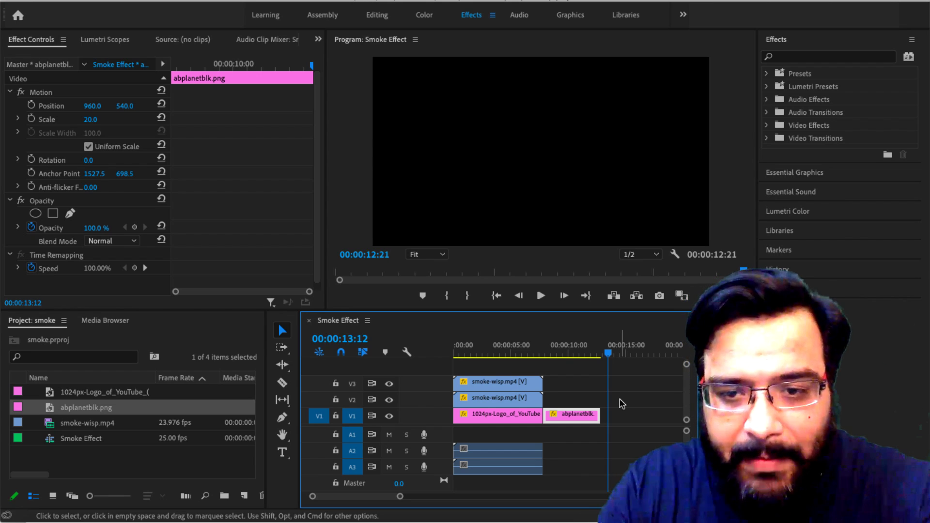
key(super+v)
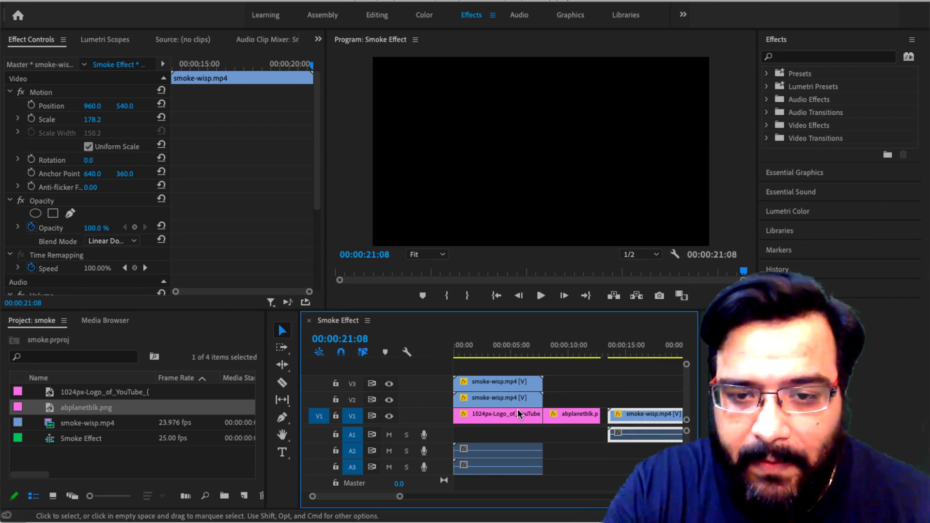
drag(651, 415, 589, 400)
Rotate the smoke clip above abplanetblk.png by 180° so the smoke enters from the opposite side
click(556, 352)
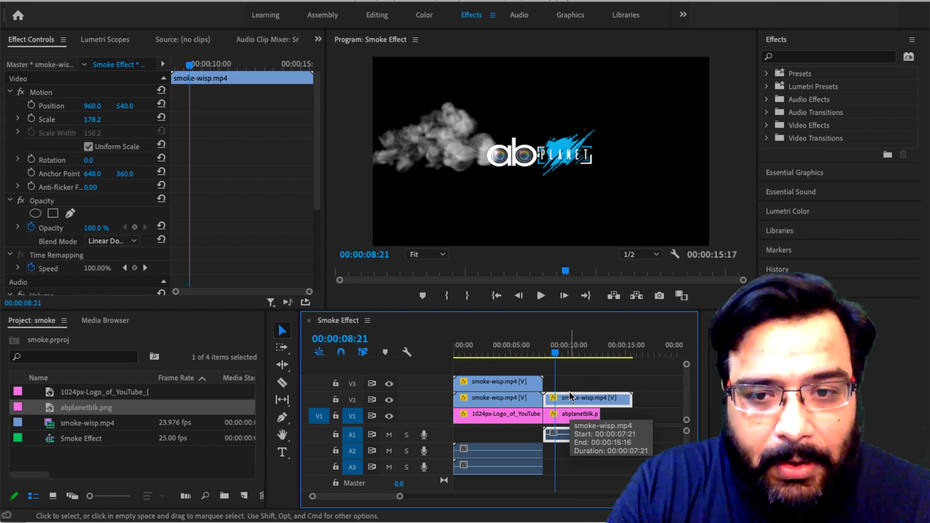
click(90, 160)
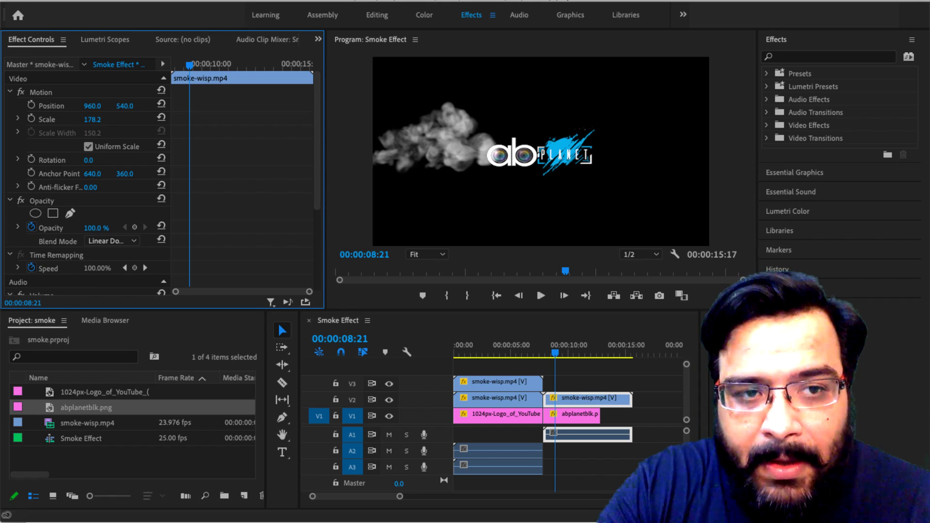
drag(90, 161, 178, 160)
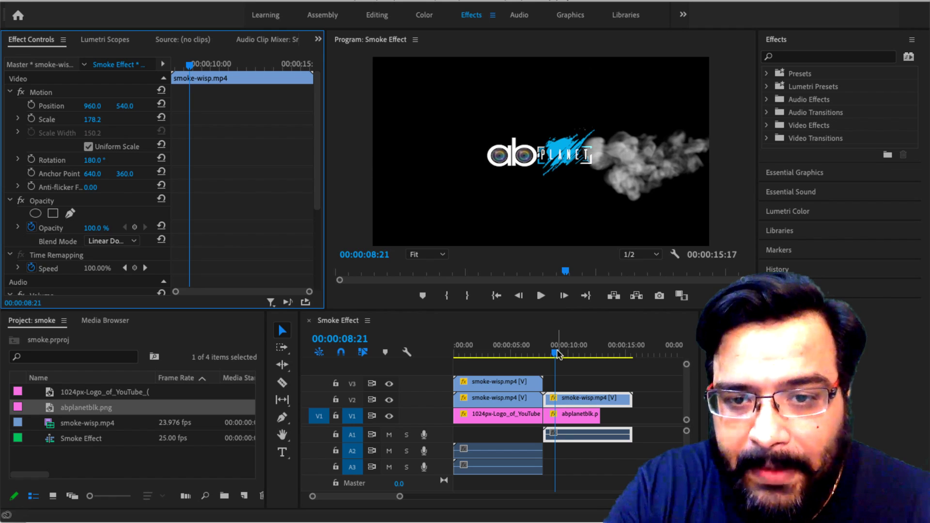
Extend abplanetblk.png to the end of the smoke clip above it, and raise that smoke clip to a vertical position of about 477.3
mouse_move(557, 354)
mouse_down()
mouse_move(550, 353)
mouse_move(574, 354)
mouse_move(550, 351)
mouse_up()
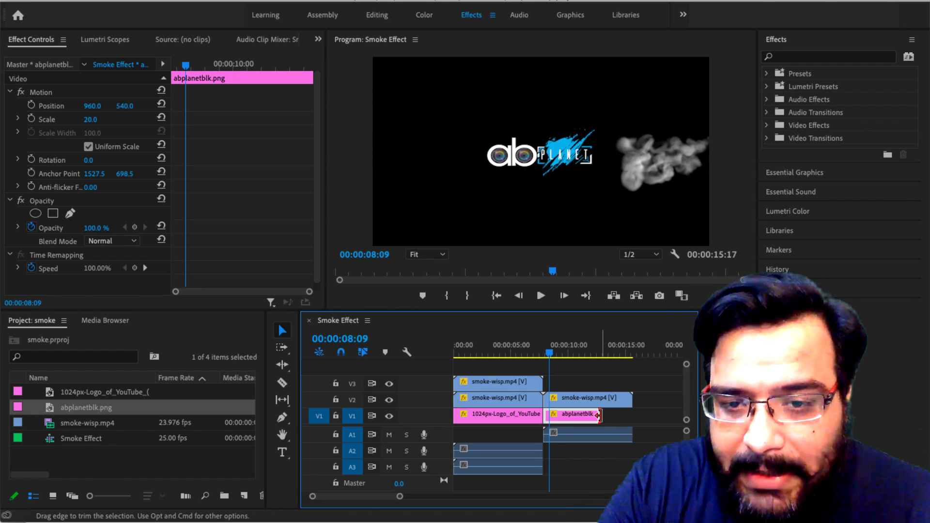
drag(602, 415, 627, 415)
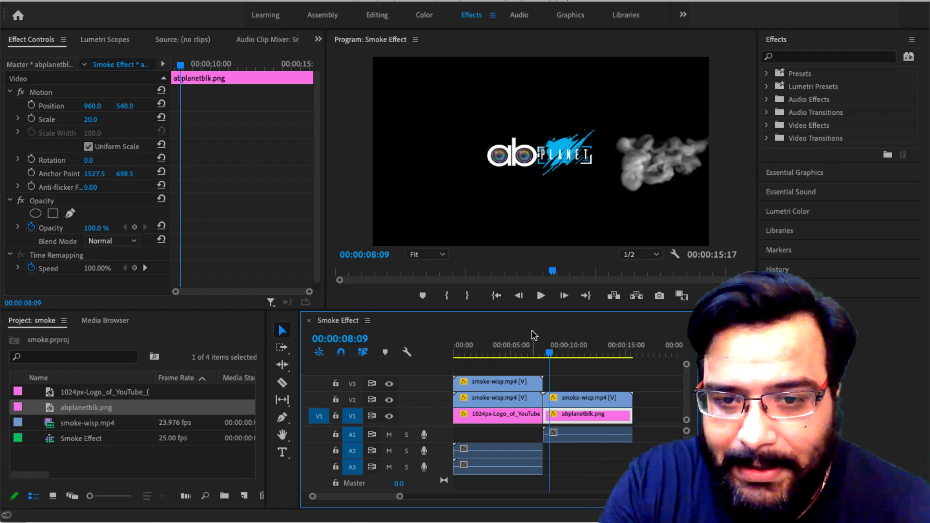
click(664, 168)
click(664, 163)
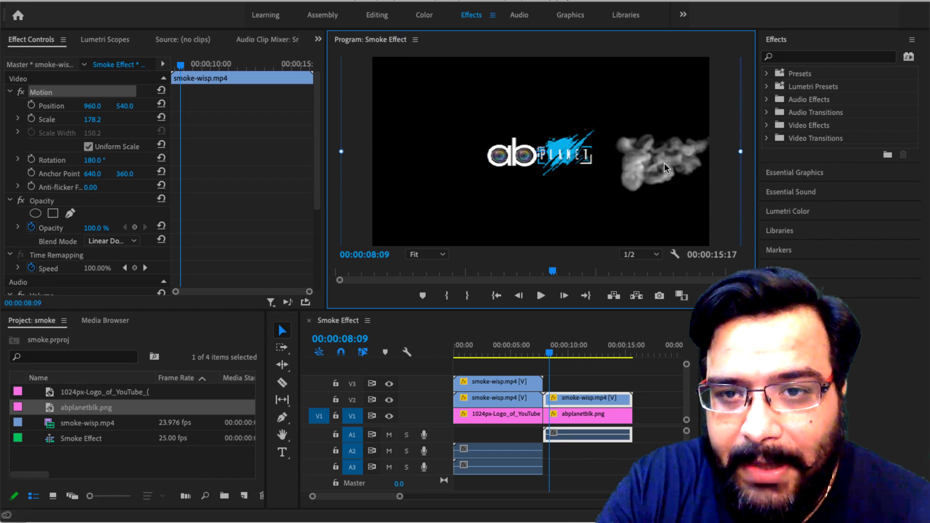
drag(664, 163, 663, 151)
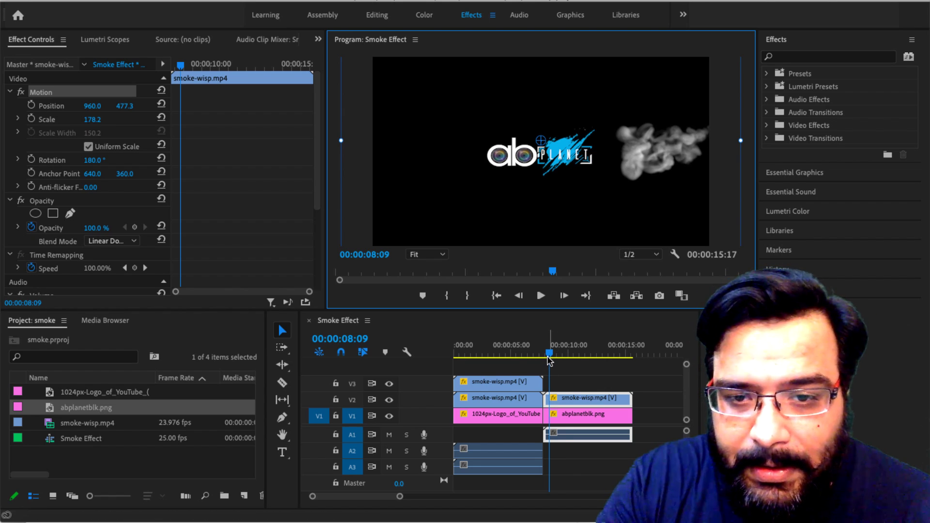
Duplicate the rotated smoke clip and place the copy on V3 directly above the original
click(565, 402)
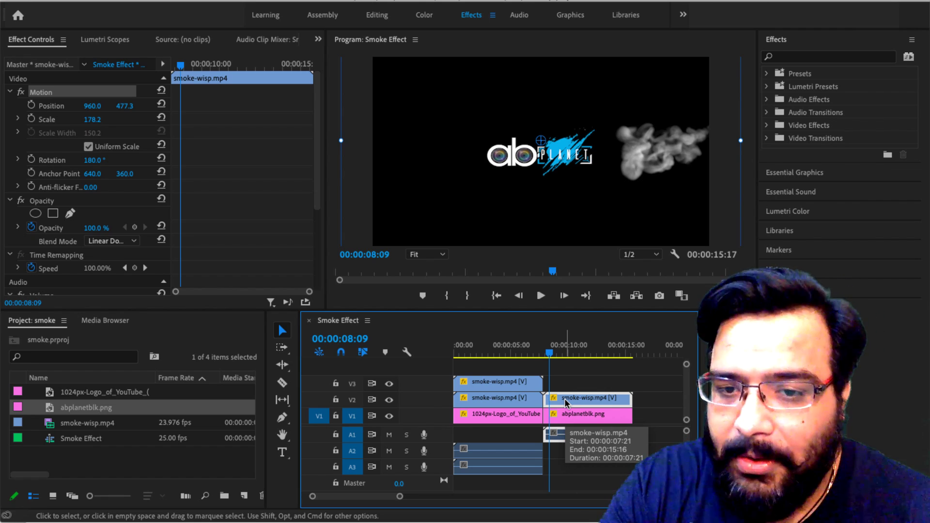
right_click(566, 402)
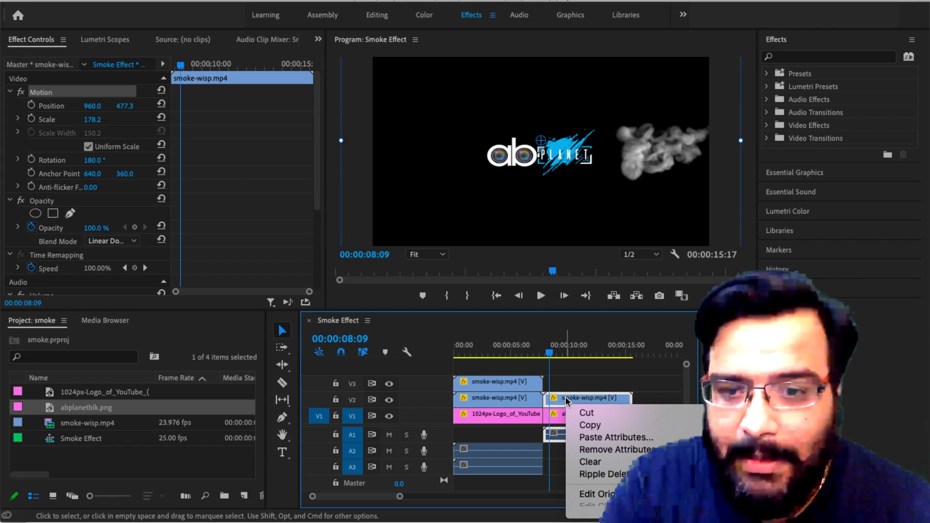
click(589, 426)
click(648, 354)
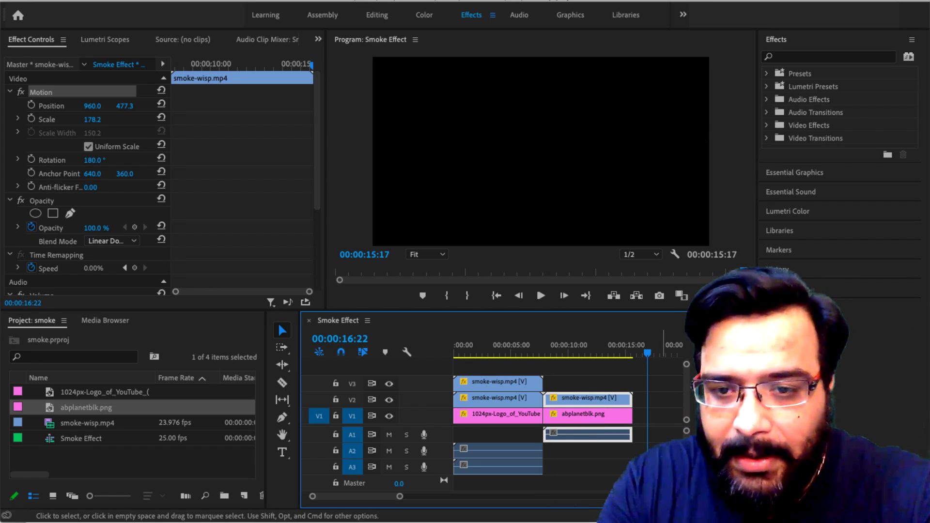
key(super+v)
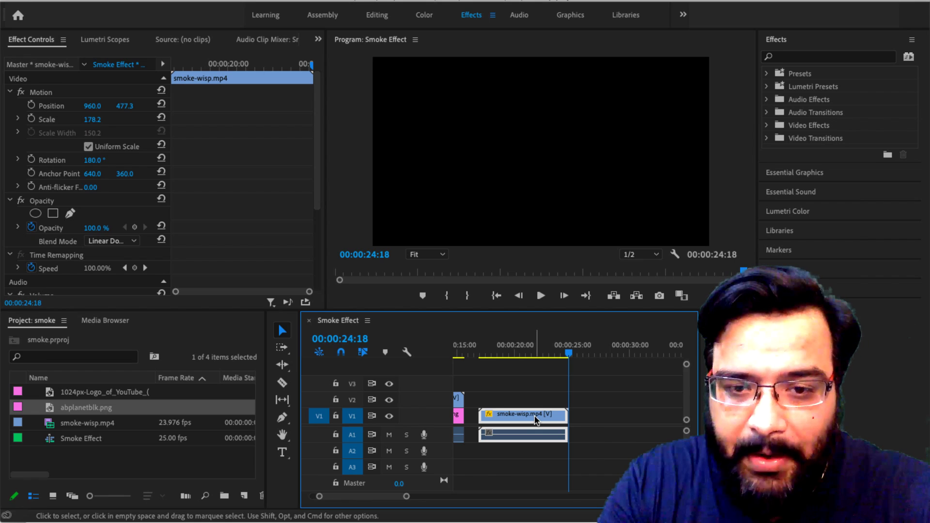
drag(536, 420, 535, 381)
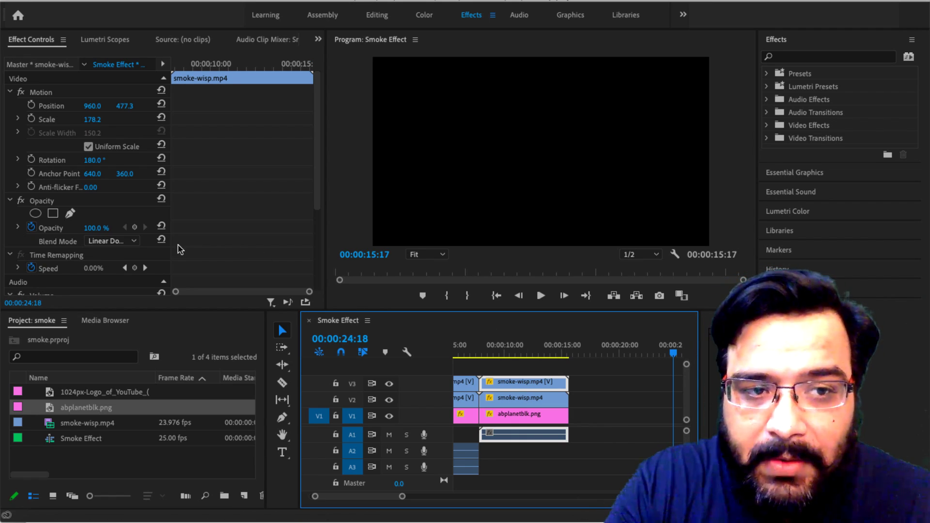
Set the blend mode of the rotated smoke clip on V3 to Multiply
click(130, 243)
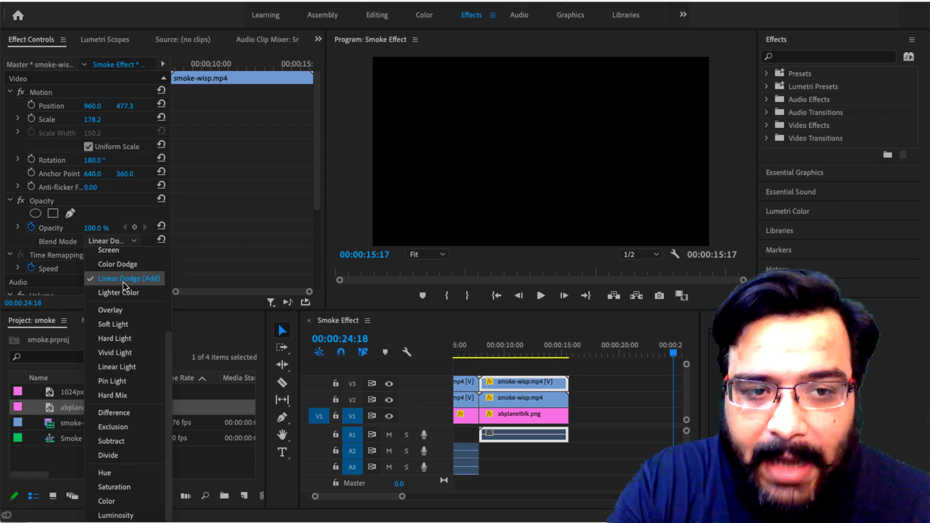
scroll(129, 278, up, 3)
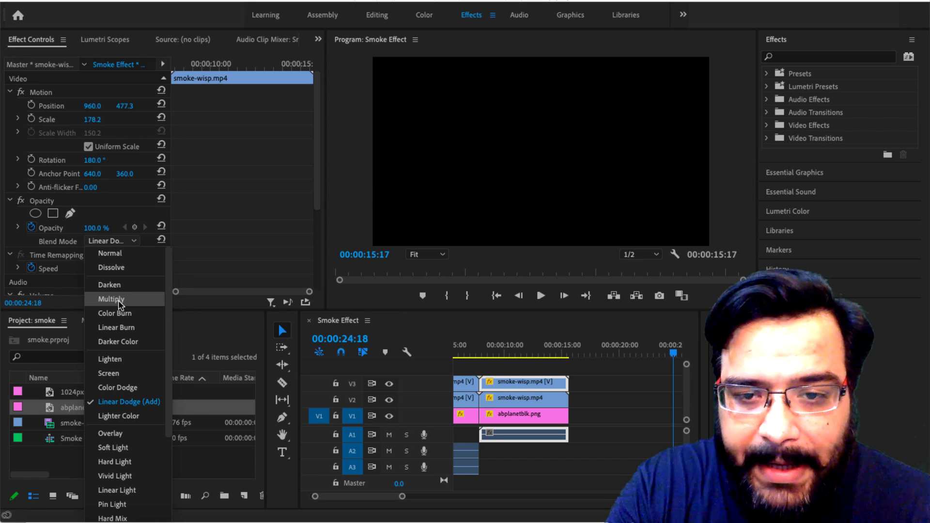
click(119, 301)
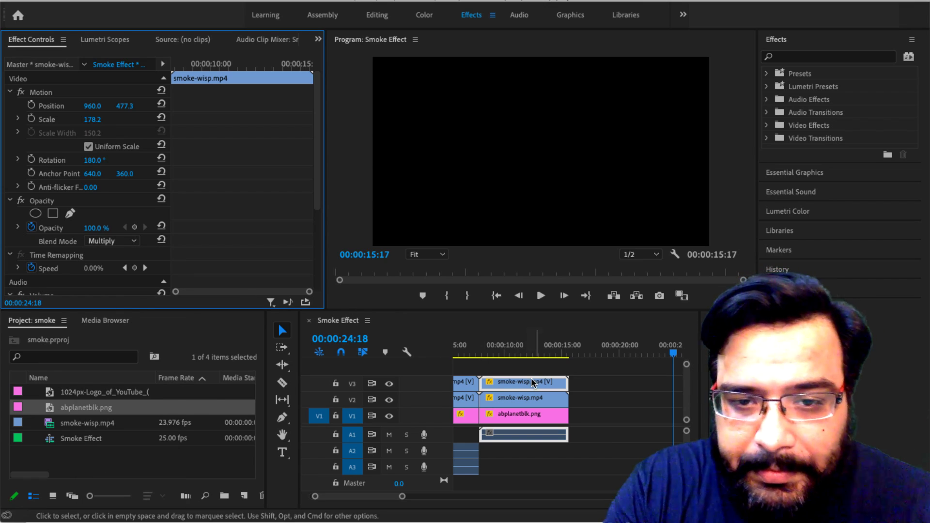
Scrub through the abplanetblk.png section and back over the whole sequence to review both smoke reveals
click(478, 353)
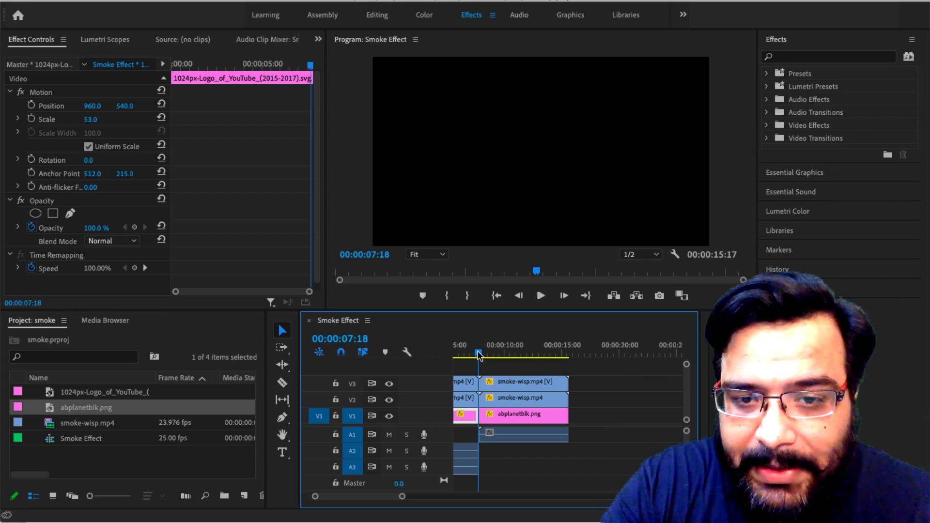
click(485, 354)
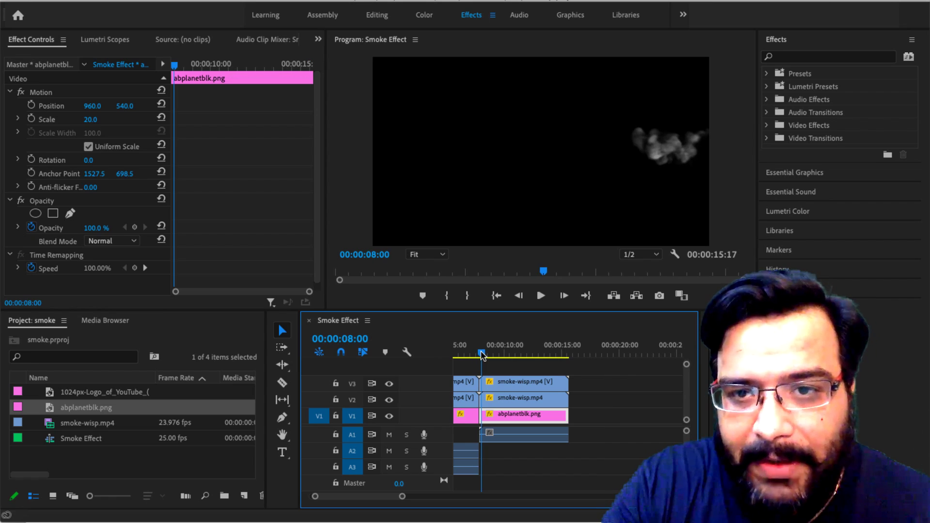
drag(485, 356, 574, 358)
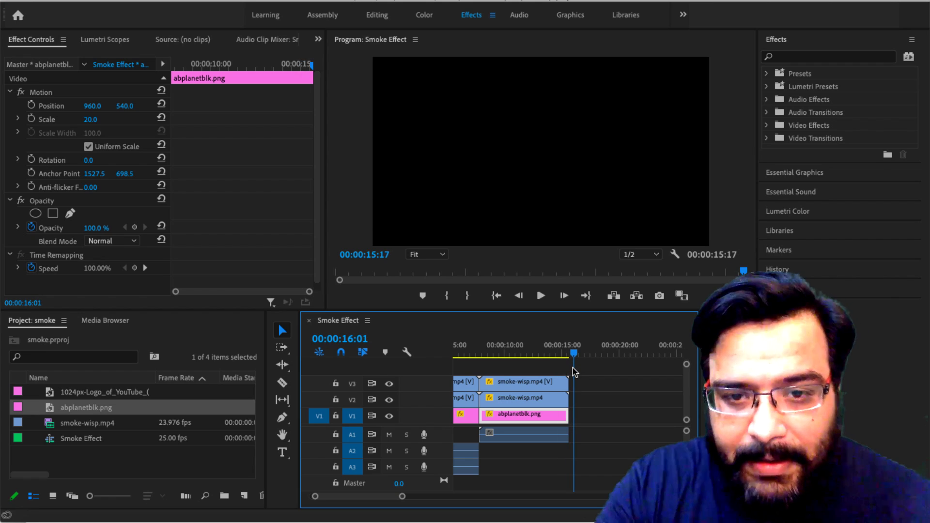
scroll(531, 413, up, 2)
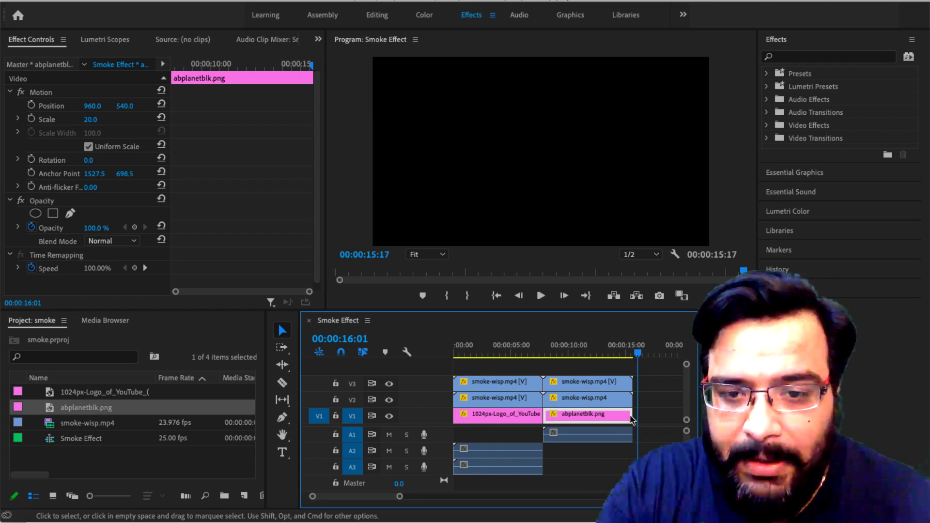
click(629, 357)
drag(611, 357, 472, 357)
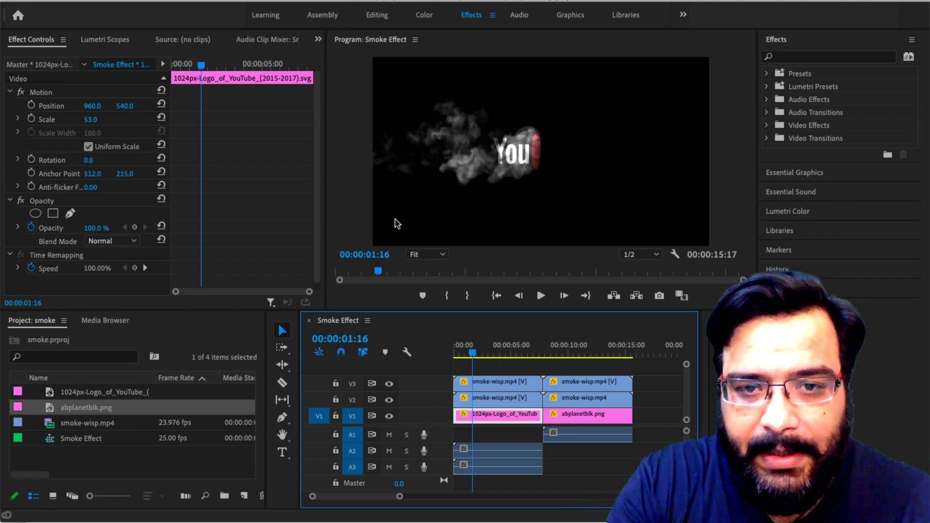
Export the Smoke Effect sequence as H.264 with the High Quality 1080p HD preset
key(super+m)
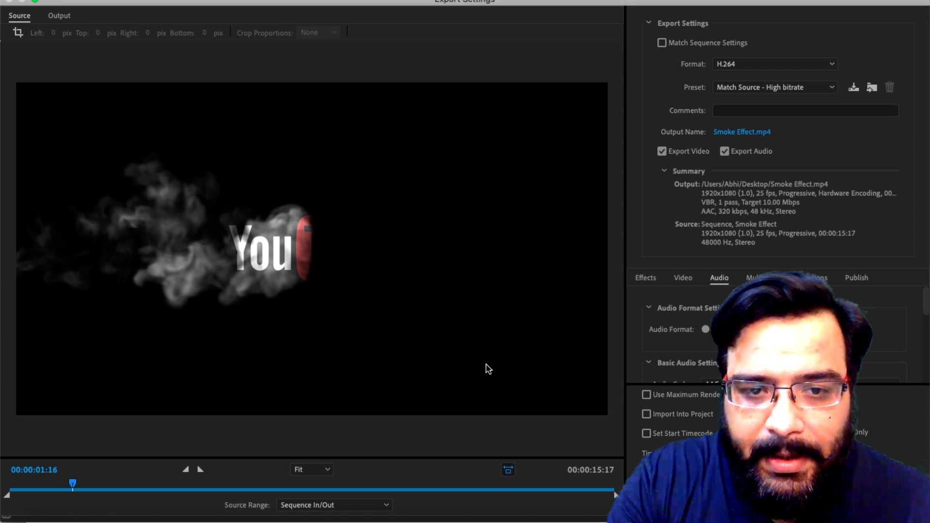
click(777, 88)
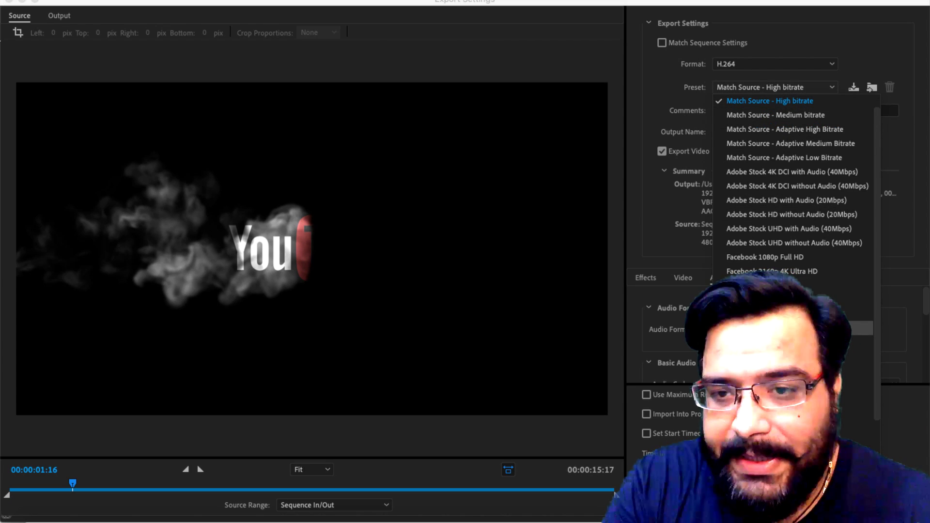
scroll(794, 193, down, 3)
scroll(794, 194, up, 4)
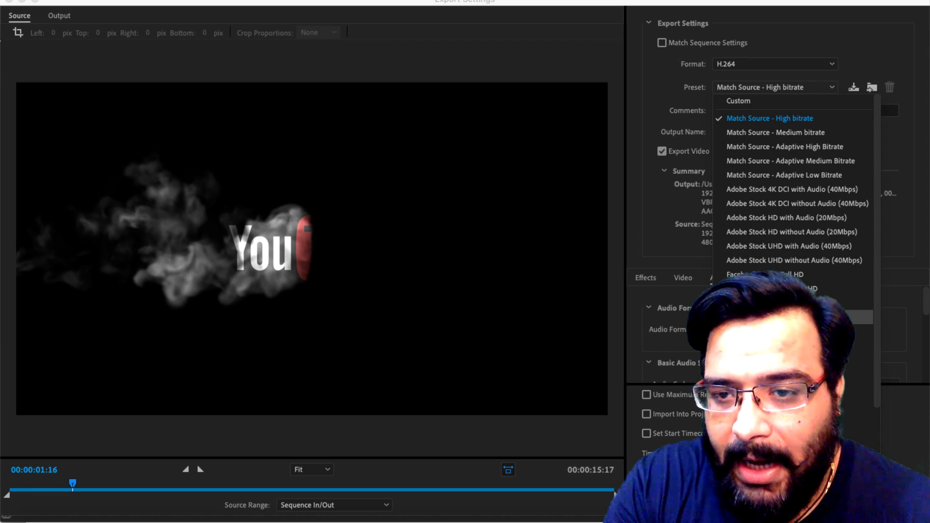
click(794, 317)
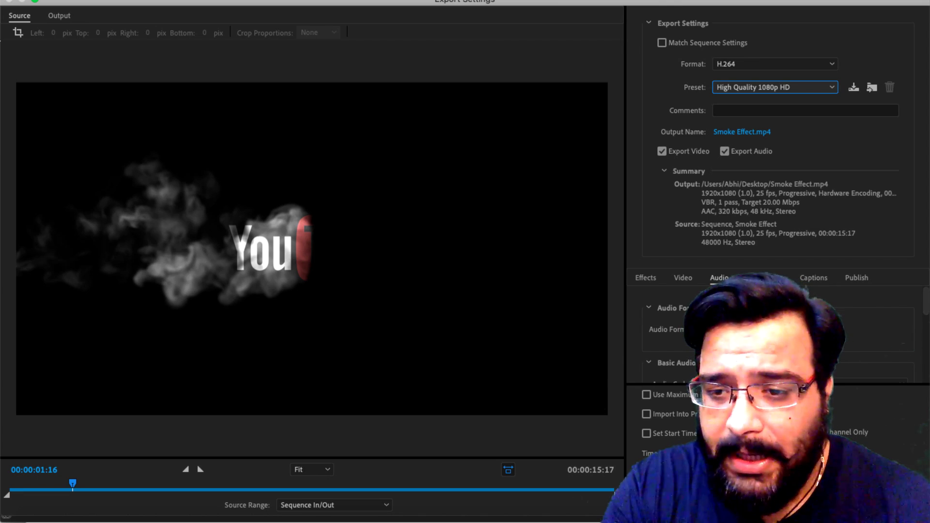
key(Return)
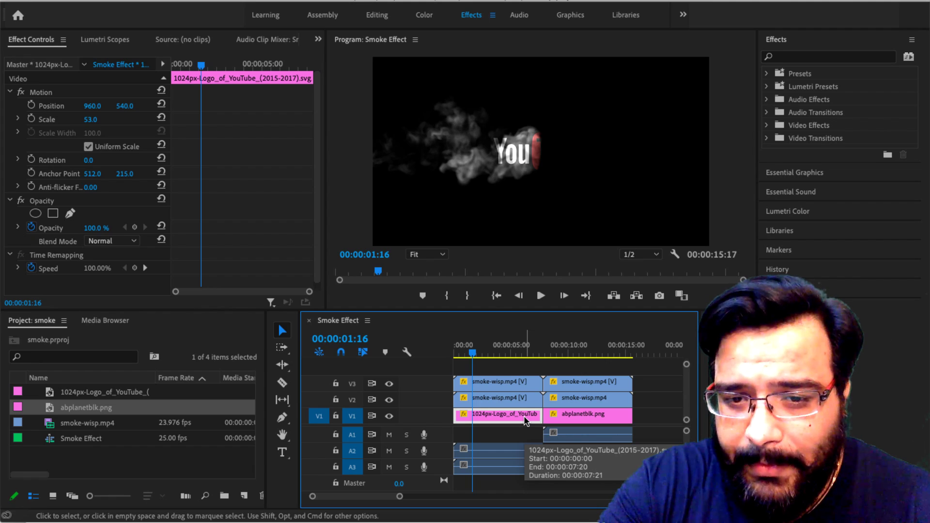
Delete the YouTube logo and abplanetblk.png clips from track V1
key(Delete)
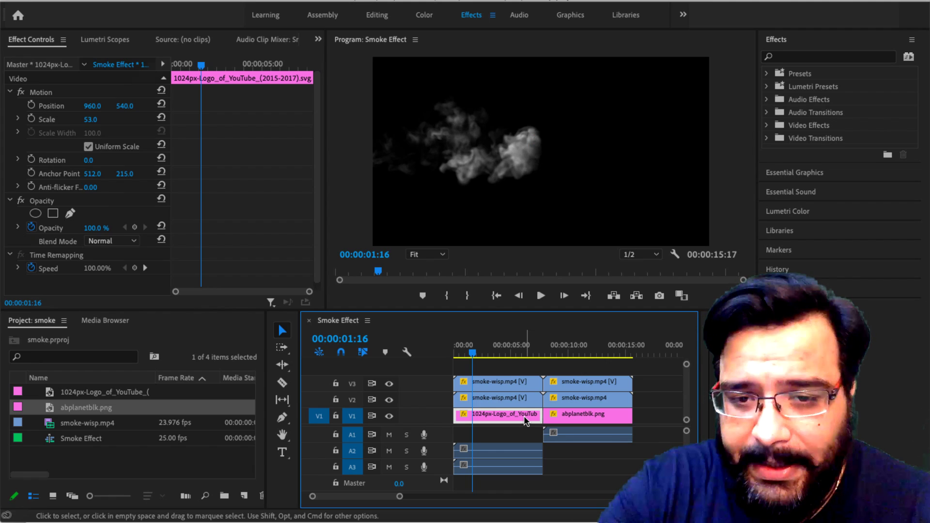
click(556, 417)
key(Delete)
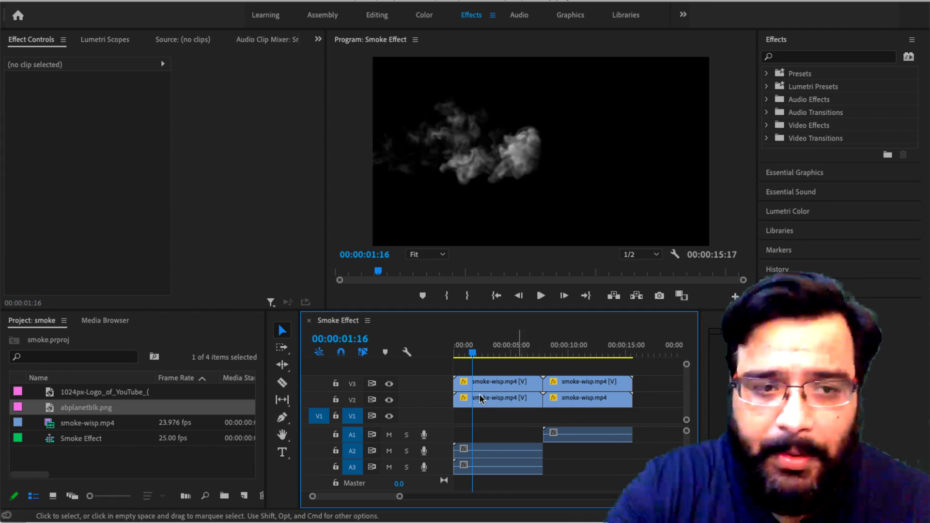
Start a new text layer over the smoke in the program frame at 00:00:01:16 and show its text properties
click(283, 454)
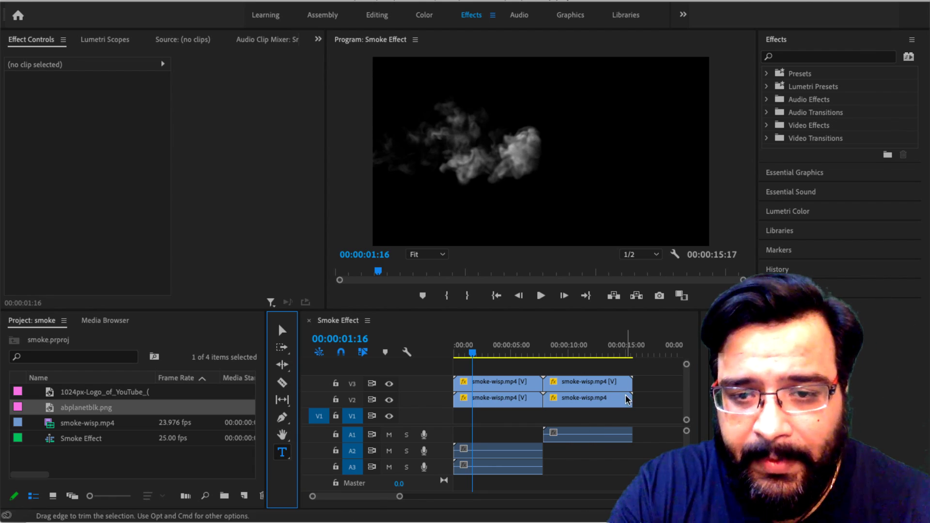
click(501, 128)
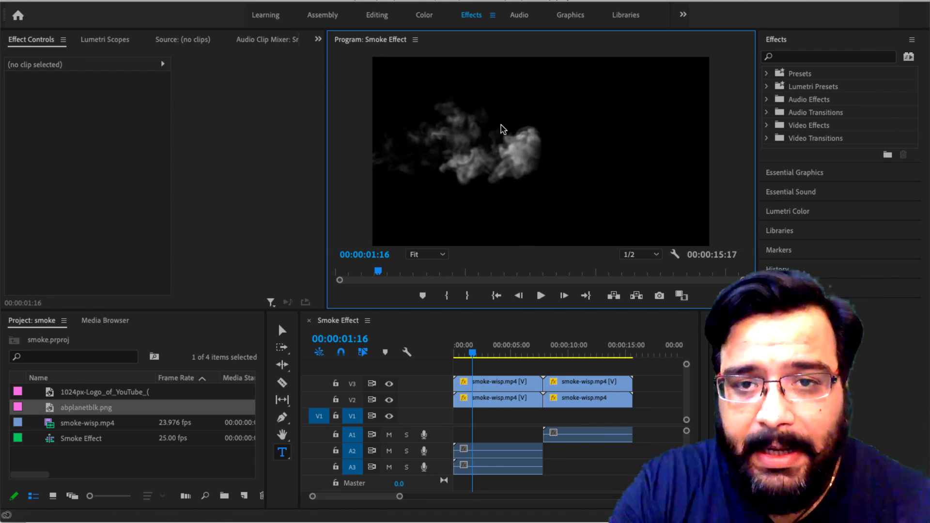
click(502, 129)
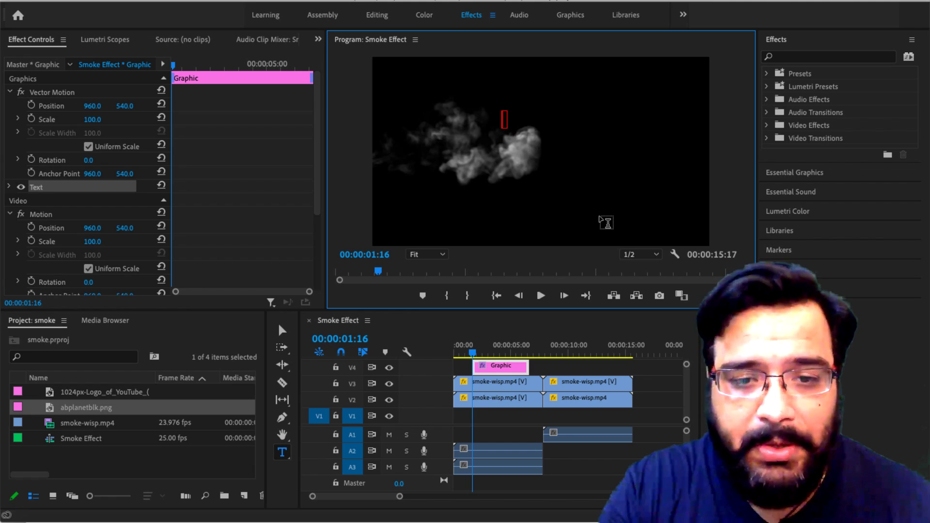
click(829, 176)
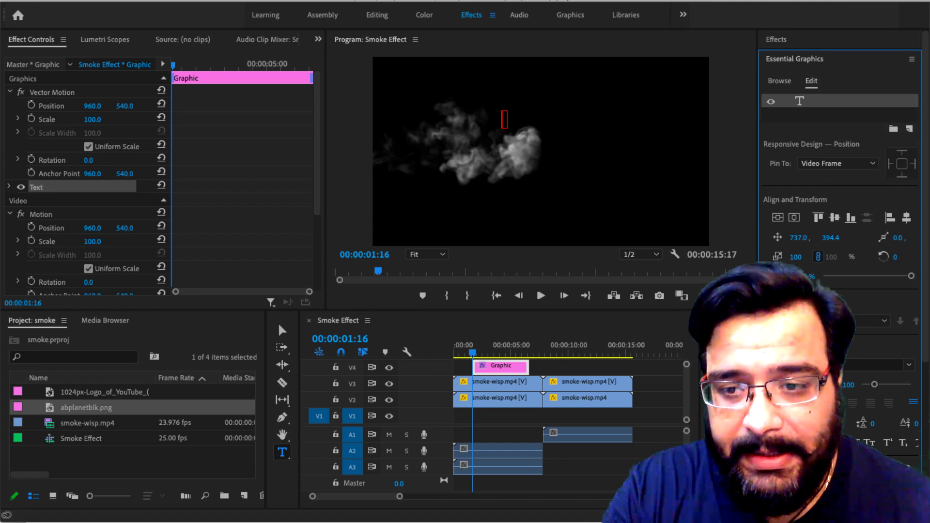
scroll(840, 145, down, 2)
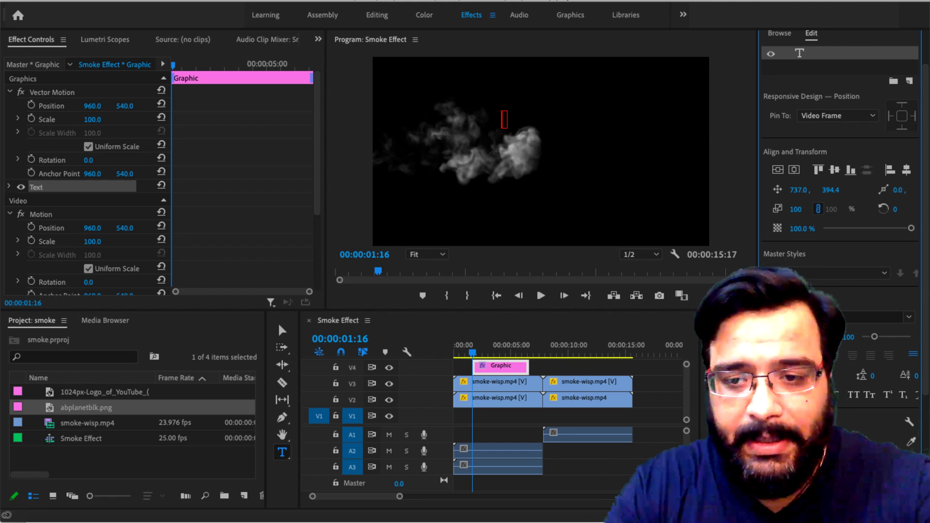
Enter "YouTube" as the content of the new text layer
text(A)
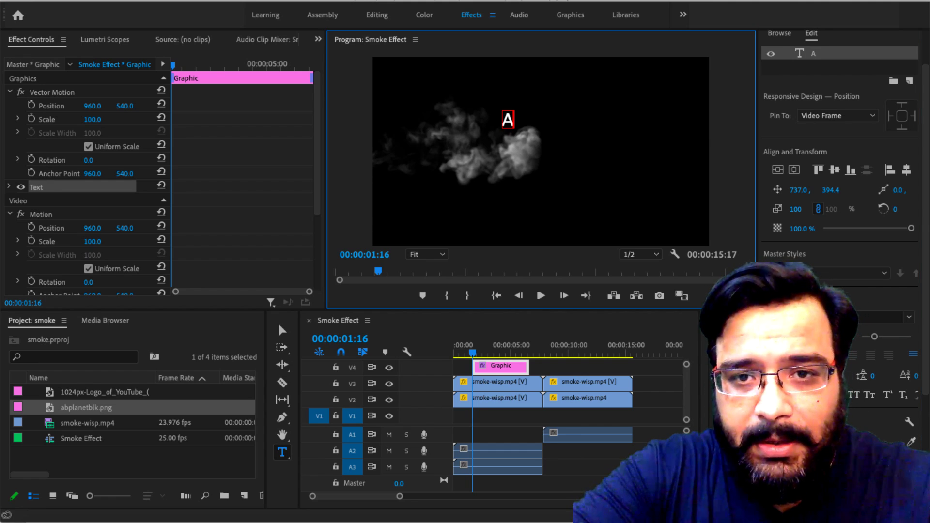
key(BackSpace)
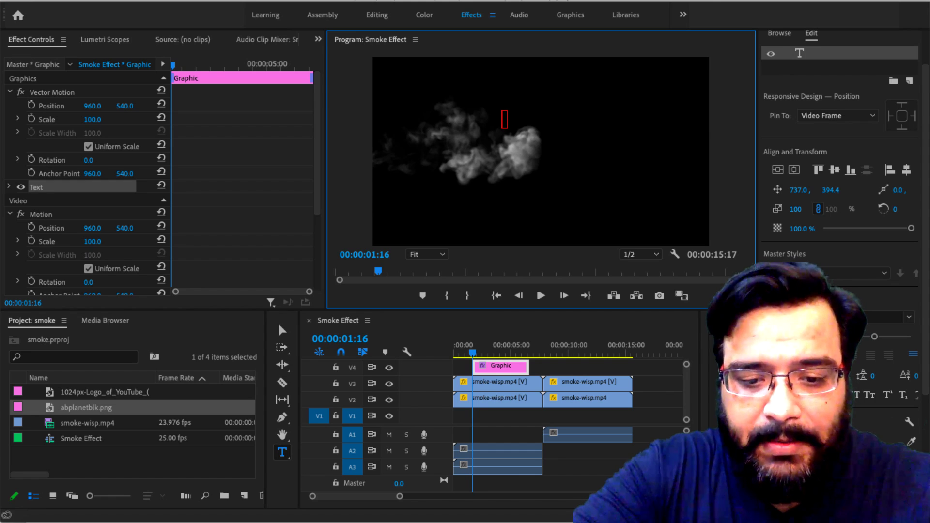
text(YOUTUBE)
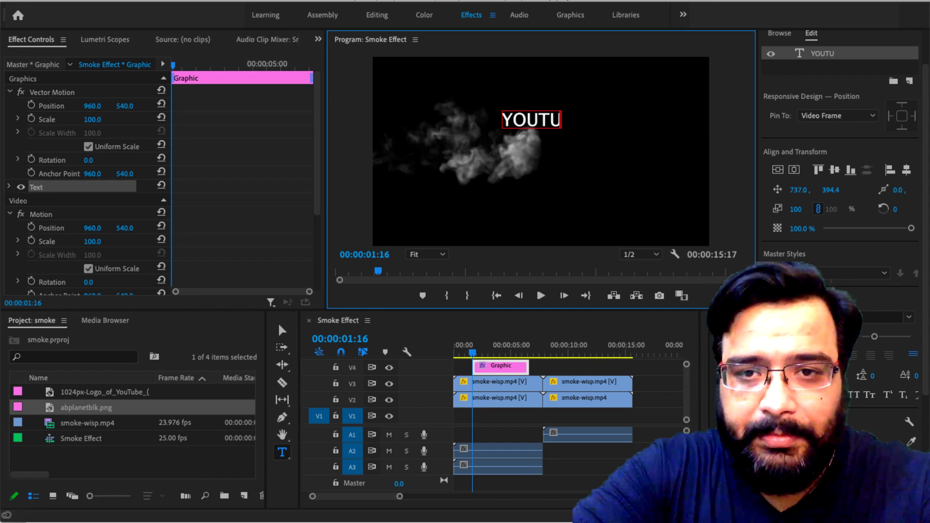
key(BackSpace)
key(BackSpace)
key(BackSpace)
key(BackSpace)
key(BackSpace)
key(BackSpace)
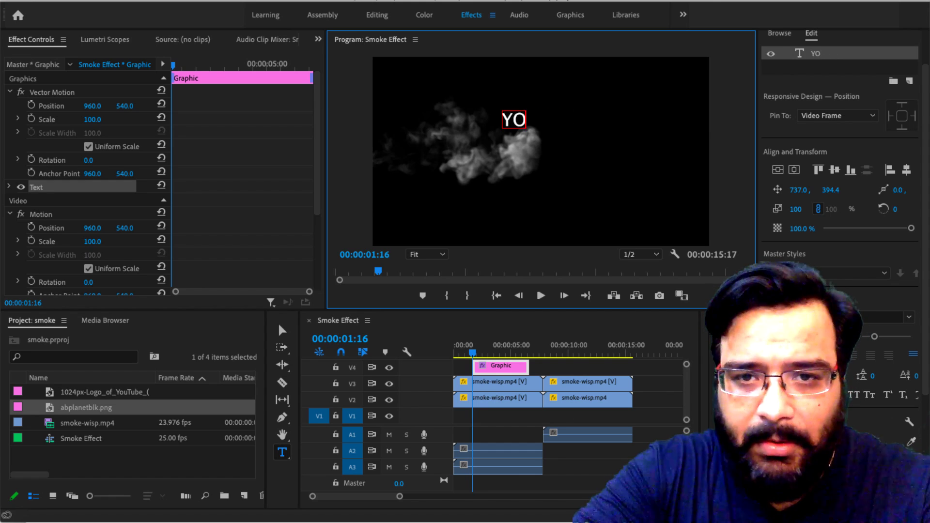
text(ouTube)
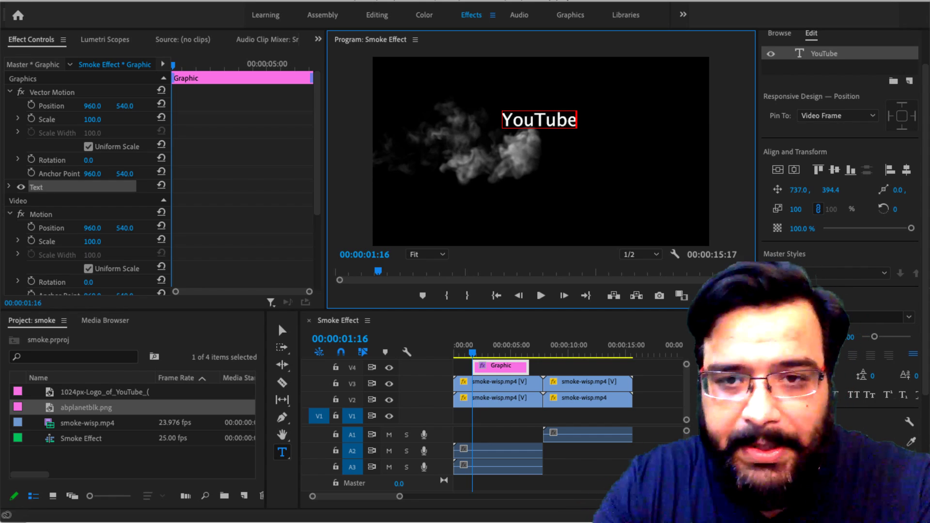
Change the font of the whole YouTube text to Another Danger - Demo
key(super+a)
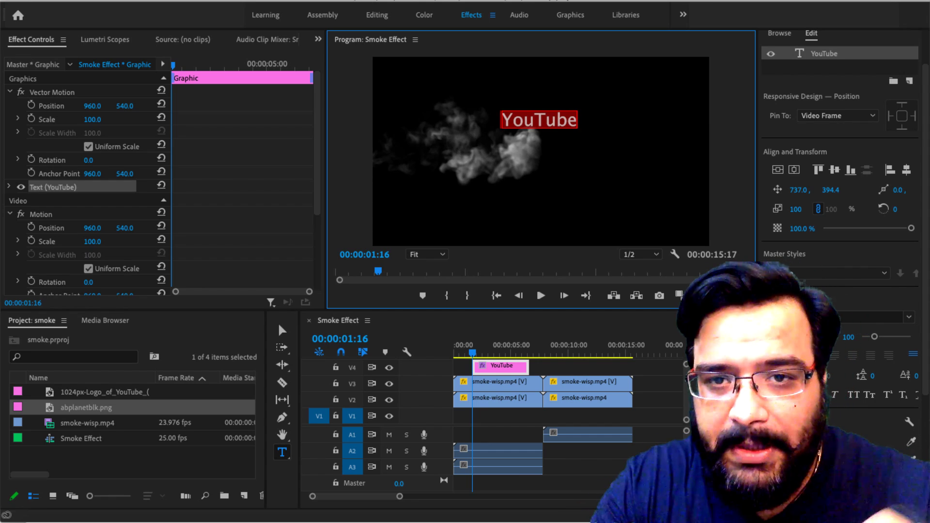
click(908, 317)
scroll(876, 246, up, 1)
scroll(875, 246, up, 3)
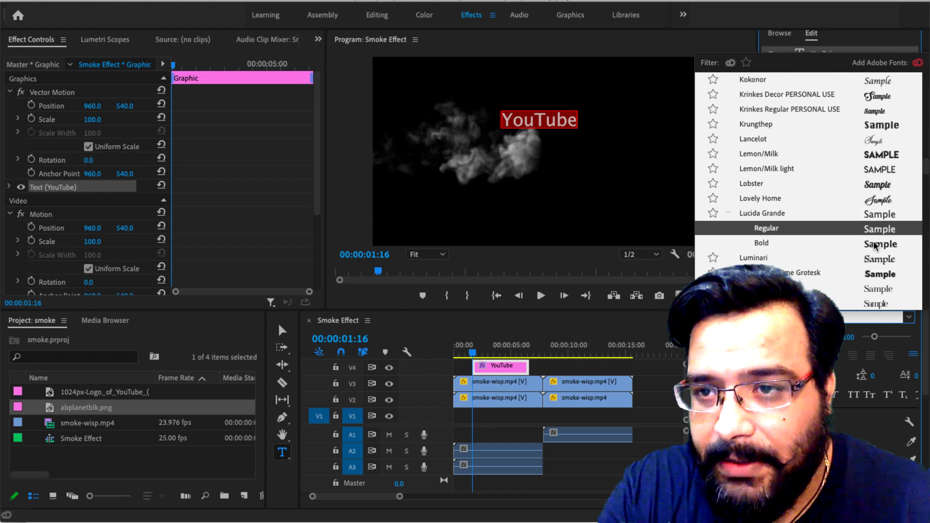
scroll(867, 232, up, 4)
scroll(835, 112, up, 10)
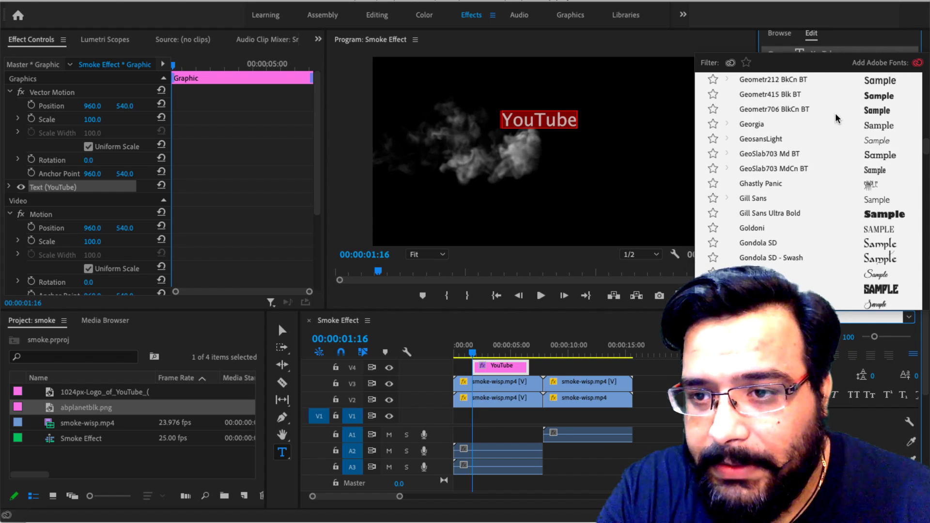
text(demo)
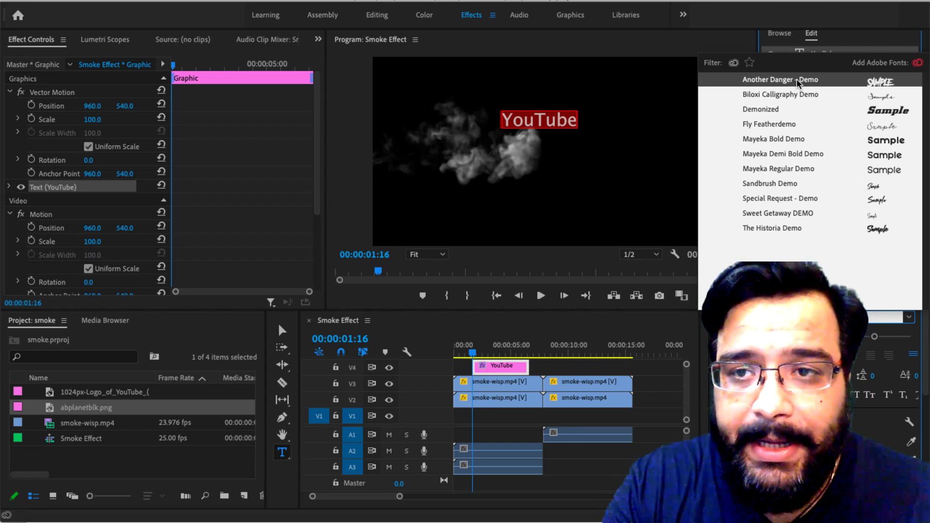
click(796, 79)
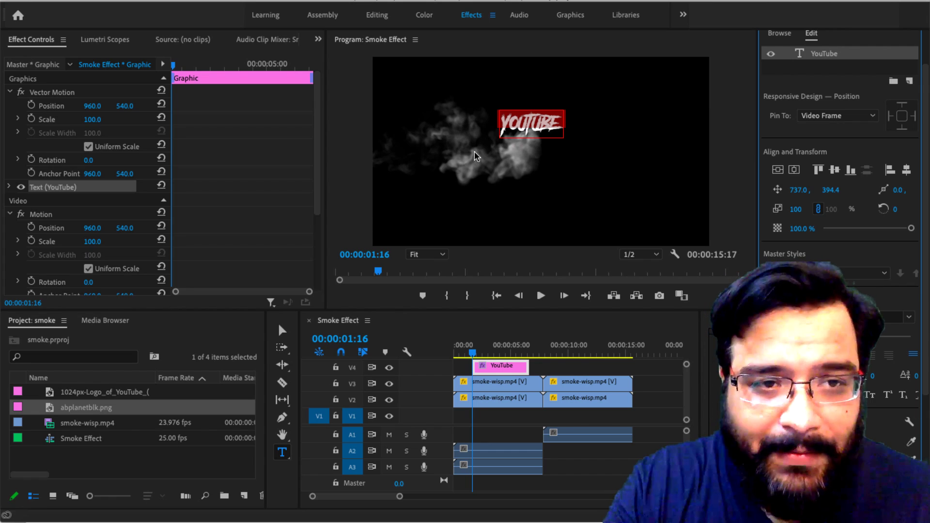
Scale the YouTube text to 218 and reposition it at about 773, 544.4 near the frame's centre
click(97, 124)
drag(92, 119, 150, 119)
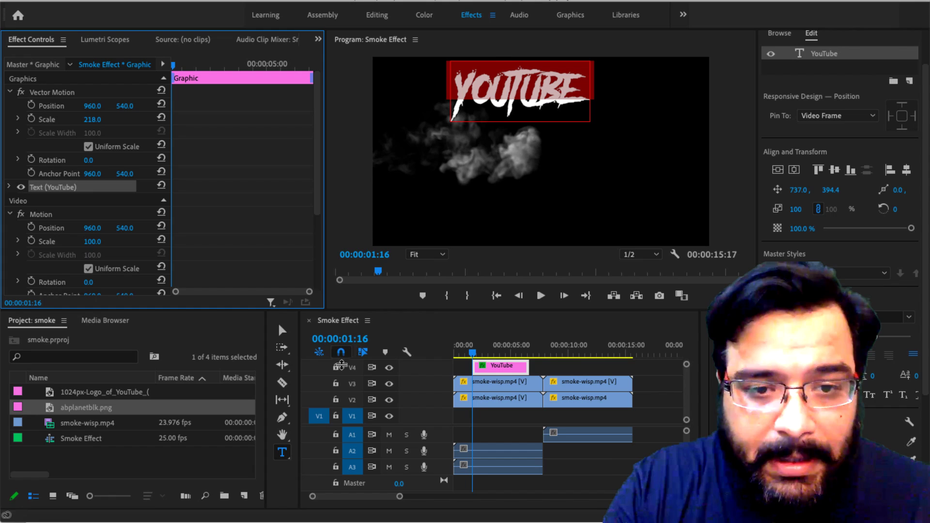
click(281, 329)
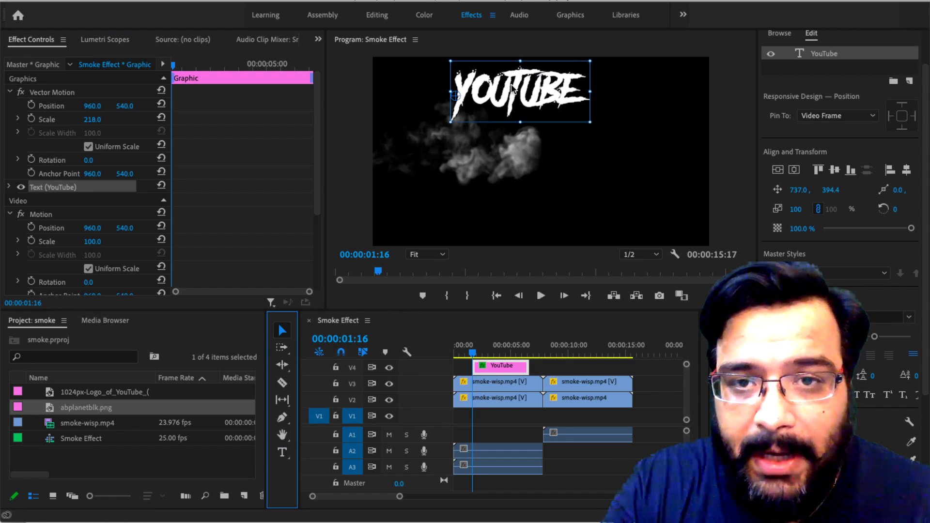
drag(516, 92, 530, 149)
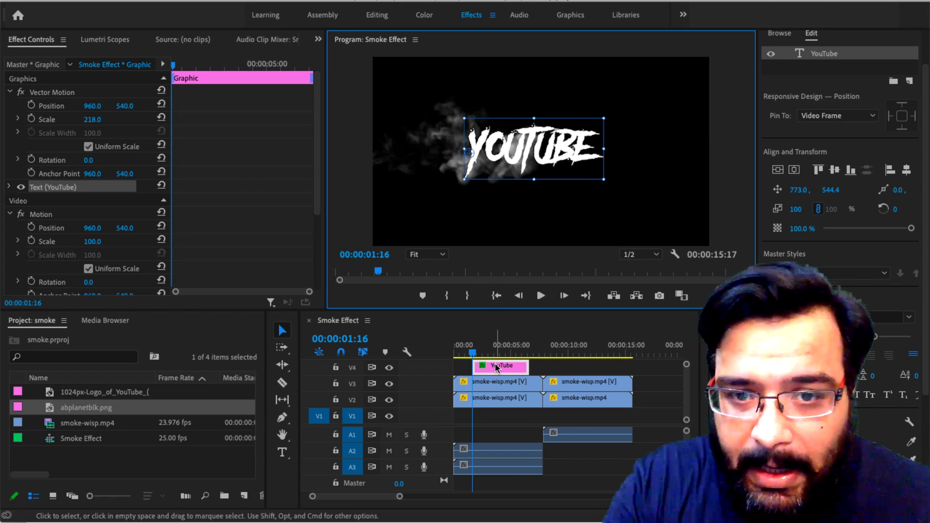
Stretch the YouTube text clip to span the first smoke clips and move it down to track V1
drag(496, 368, 534, 368)
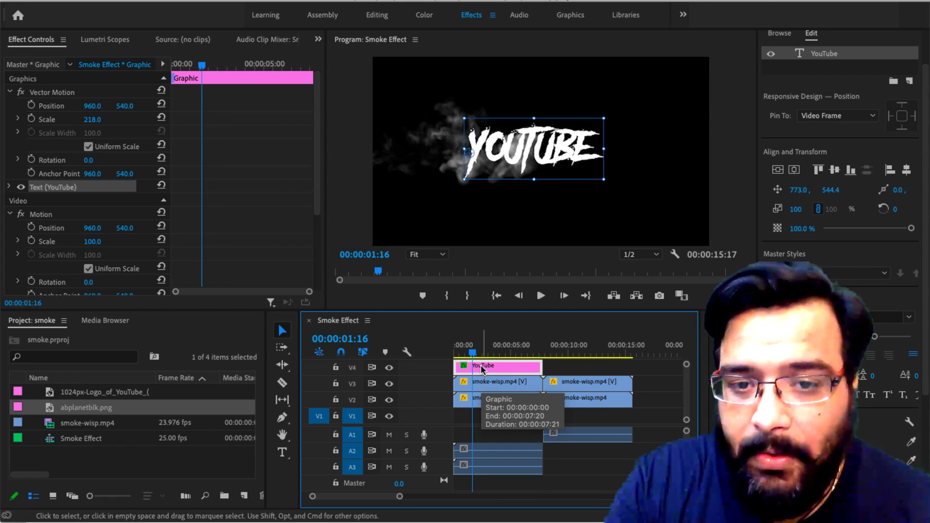
drag(482, 369, 484, 417)
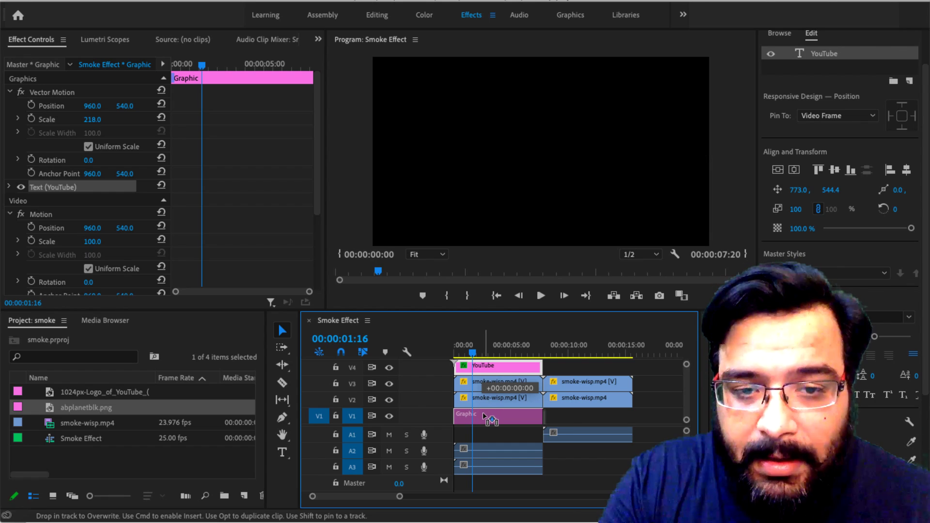
drag(484, 416, 484, 416)
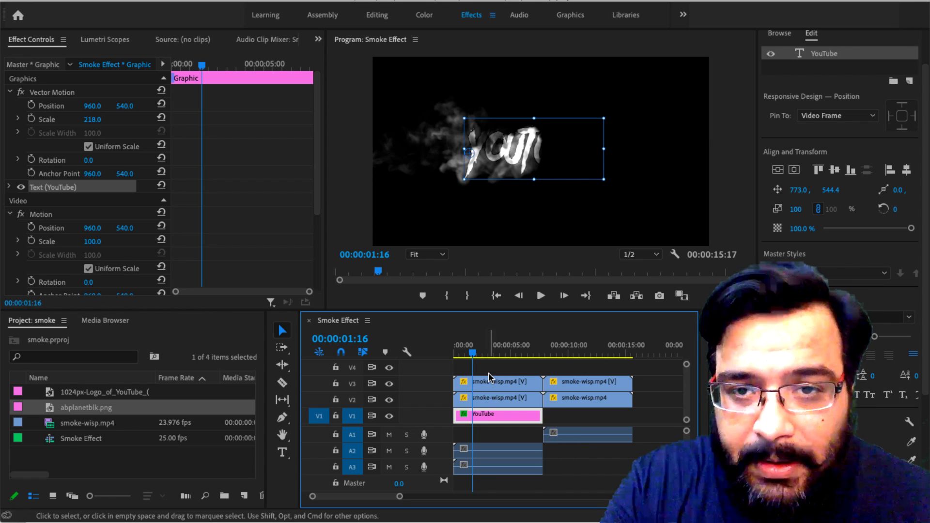
Select the latter letters of the YouTube text at 00:00:04:04 and hide the smoke tracks V2 and V3
drag(473, 358, 502, 359)
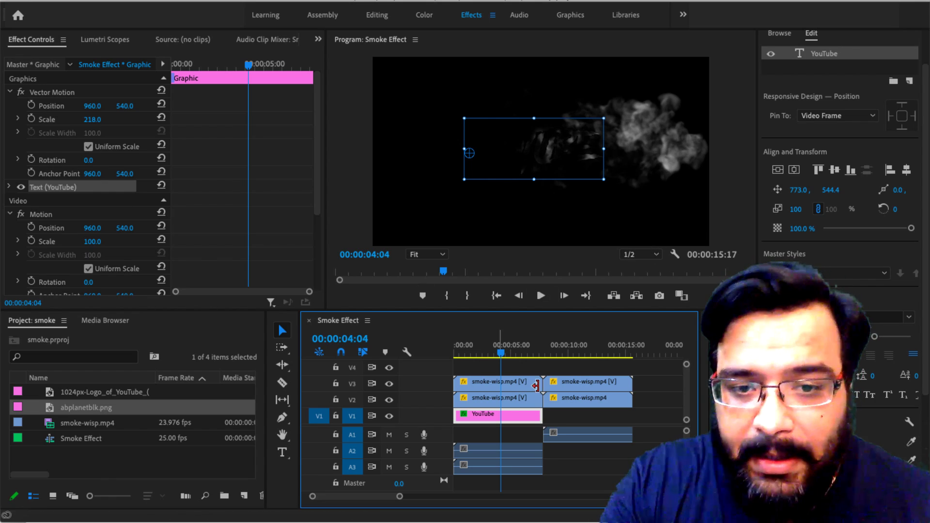
click(282, 452)
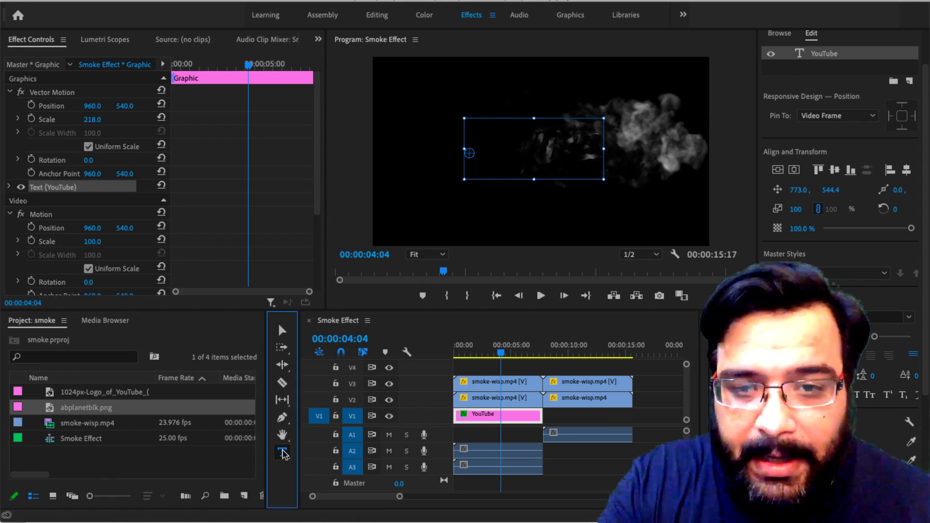
click(524, 158)
double_click(573, 157)
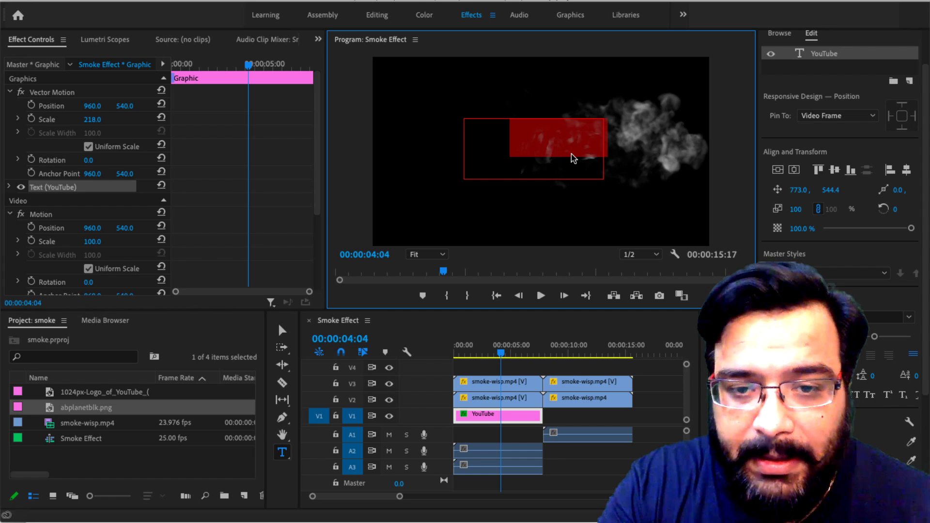
click(389, 399)
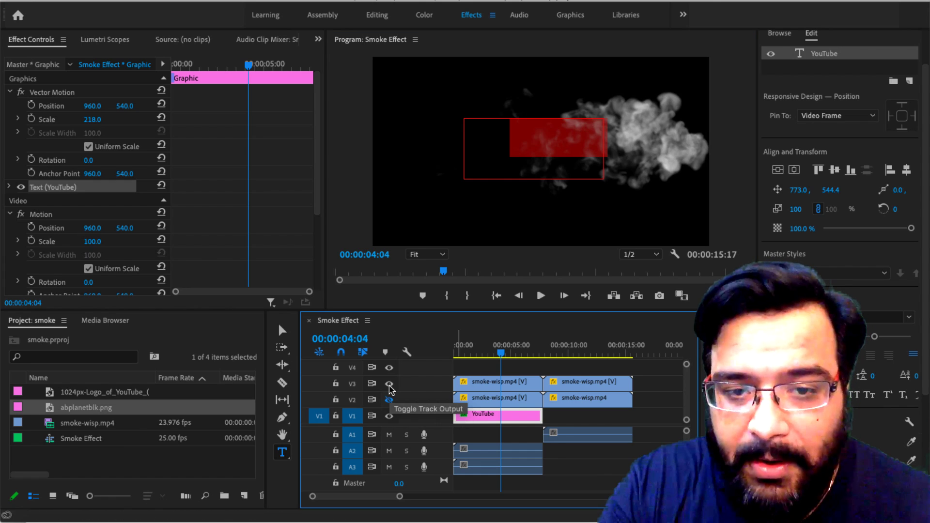
click(389, 383)
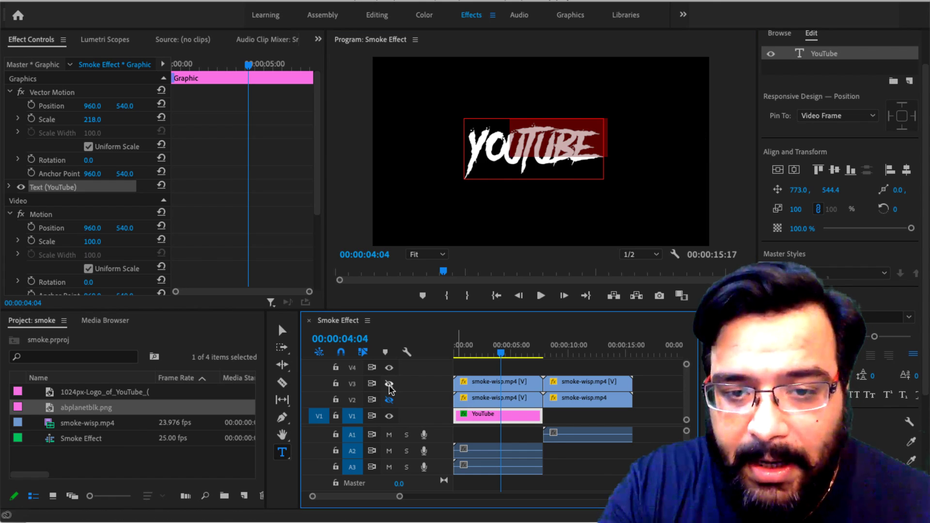
Change the fill of the letters "Tube" in the YouTube text to red F10C0C
click(532, 147)
mouse_move(529, 147)
mouse_down()
mouse_move(589, 144)
mouse_move(531, 143)
mouse_up()
click(589, 141)
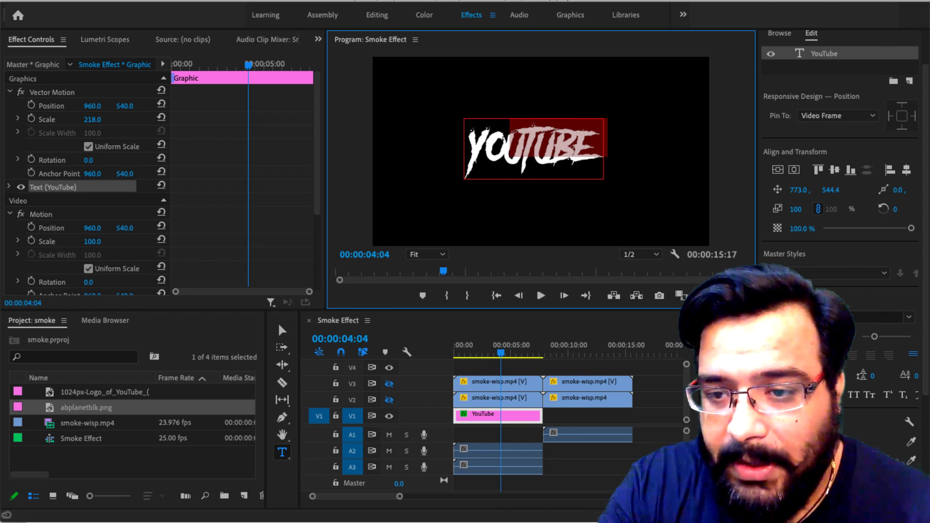
click(165, 228)
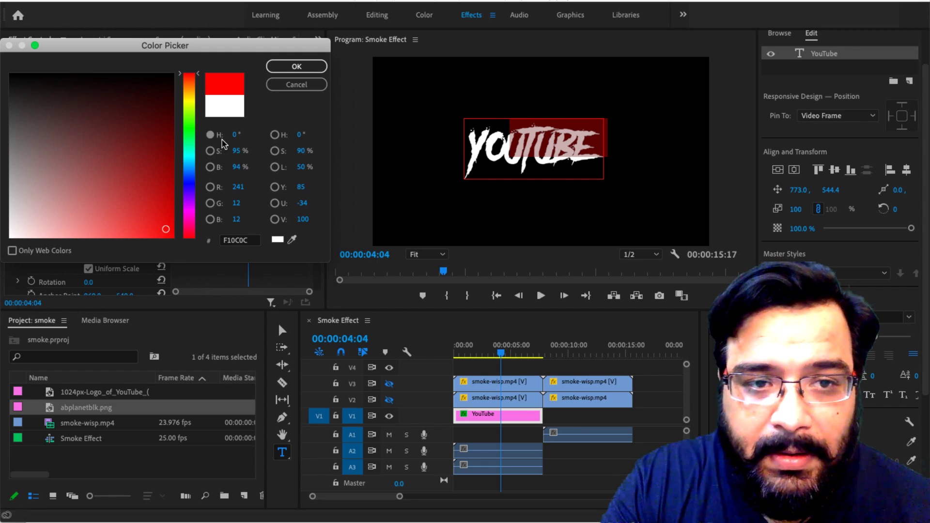
click(289, 66)
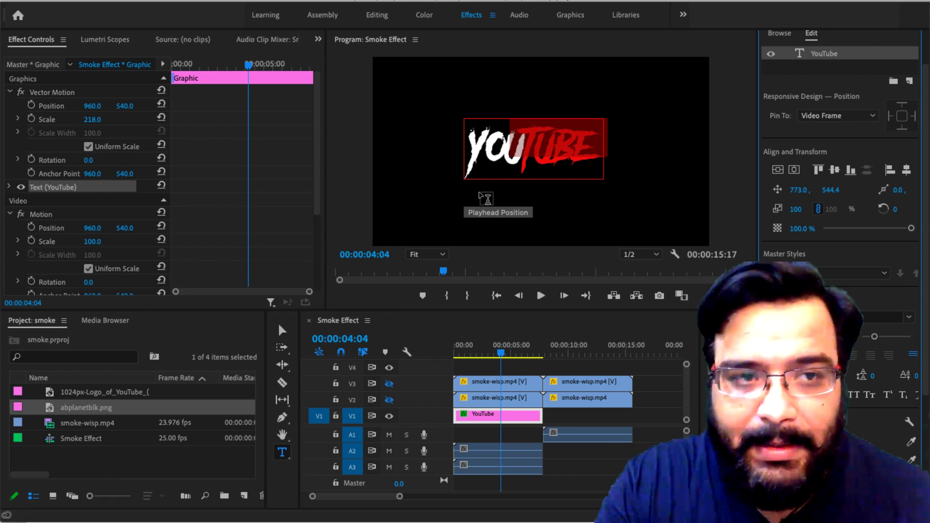
Show smoke tracks V3 and V2 again and scrub through the YouTube text reveal to 00:00:07:22
click(389, 383)
click(389, 400)
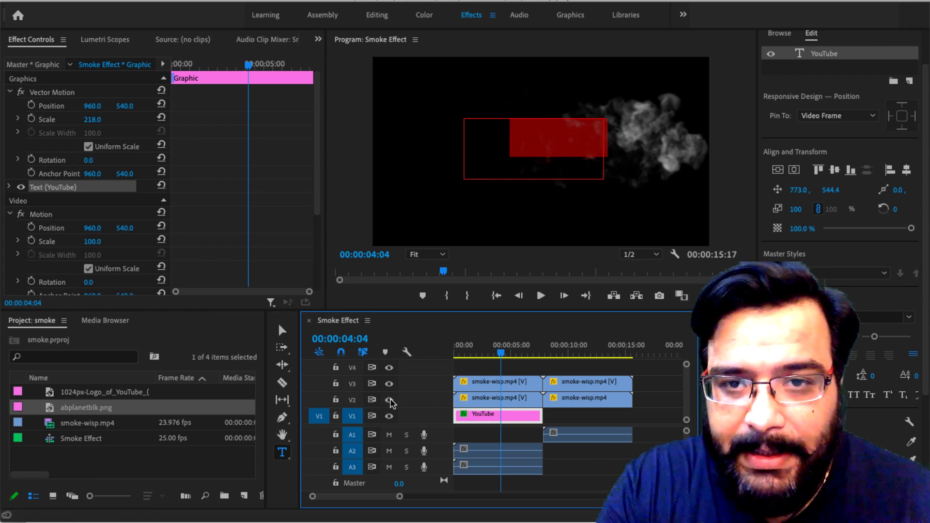
click(619, 429)
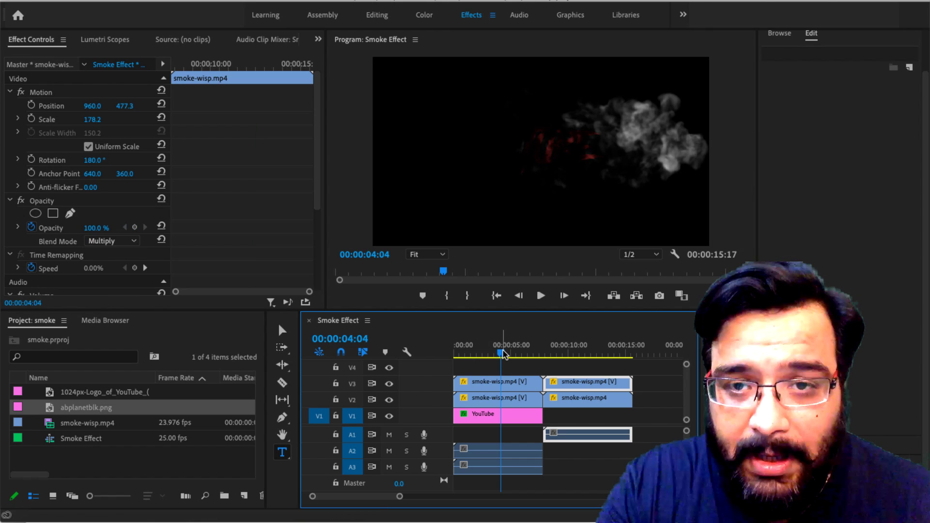
drag(502, 351, 546, 361)
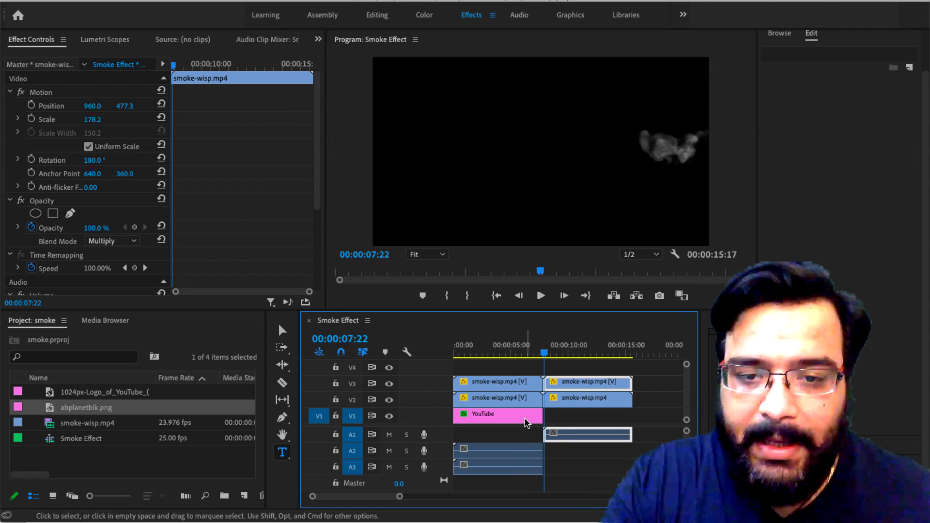
Duplicate the YouTube text clip and place the copy on V1 beneath the second pair of smoke clips
click(531, 419)
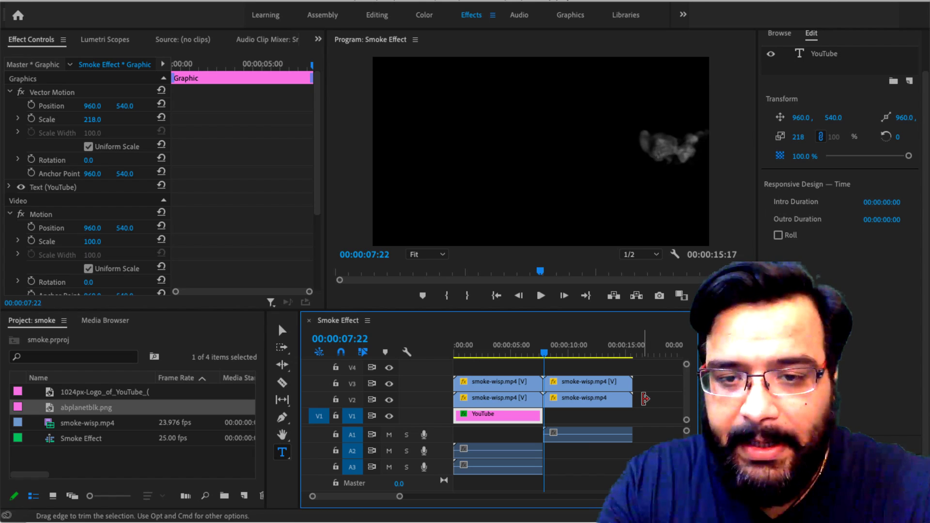
click(648, 353)
key(super+v)
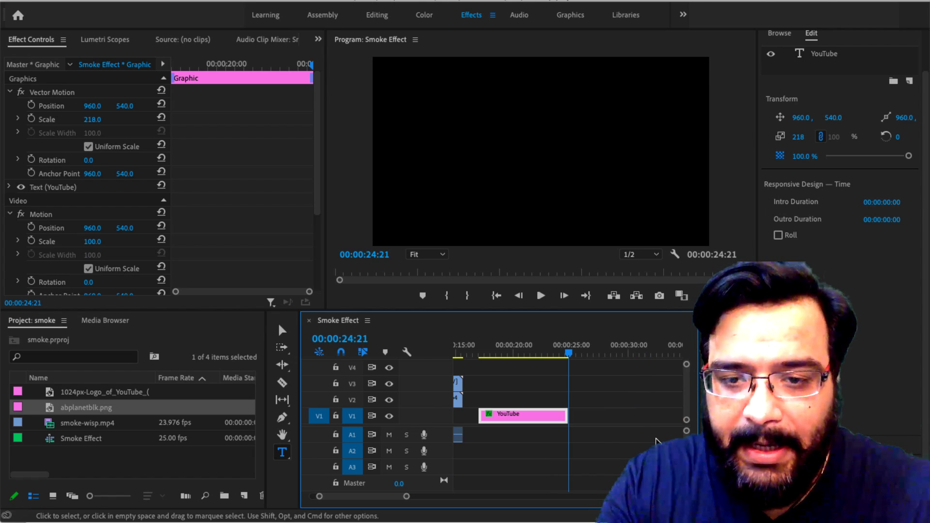
scroll(534, 419, right, 1)
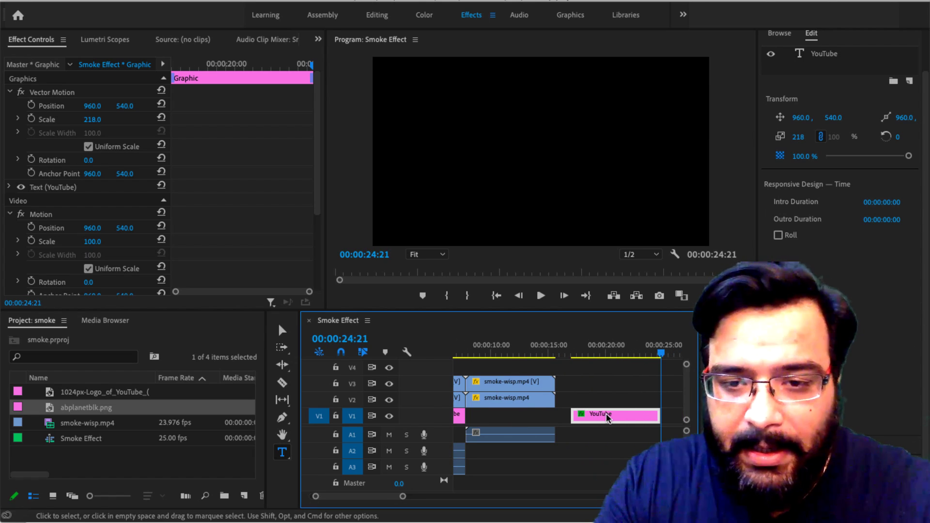
drag(607, 418, 506, 424)
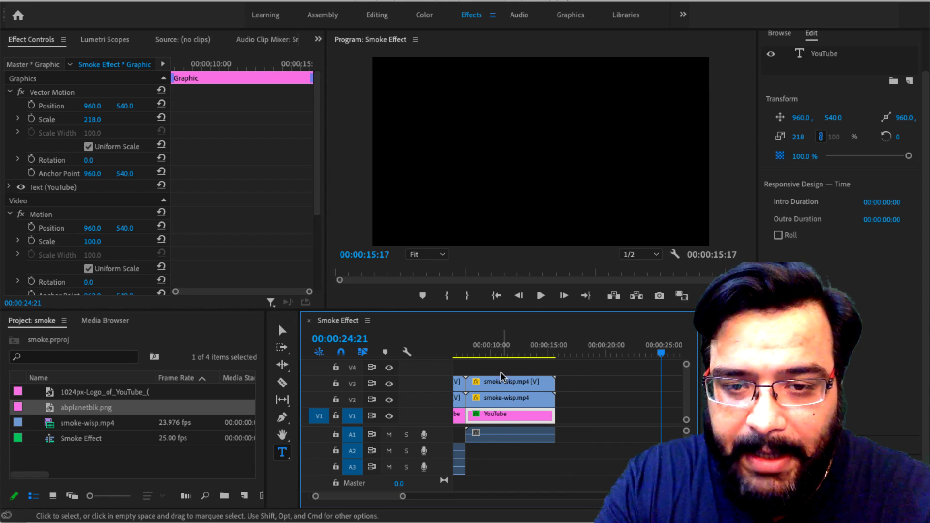
Replace the white letters "You" in the duplicated text with "AB" at 00:00:10:20
click(501, 355)
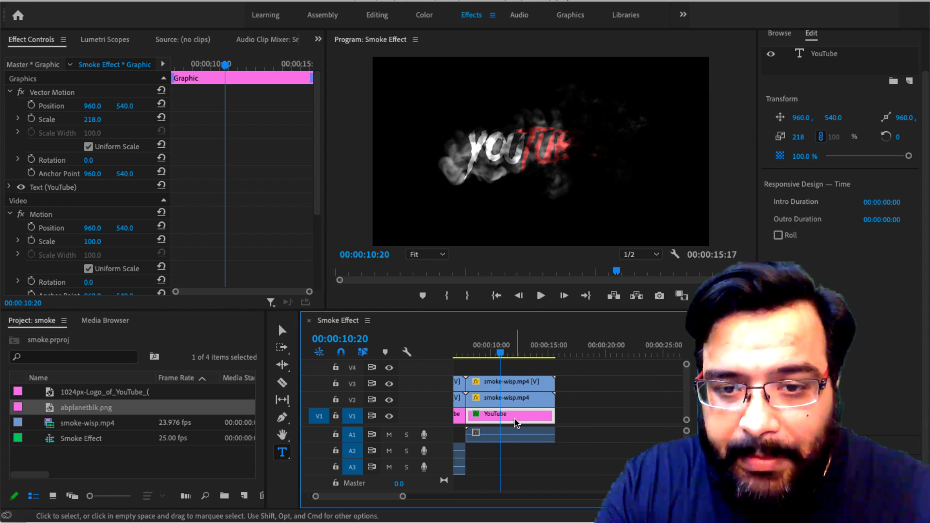
click(469, 147)
key(shift+Right)
key(shift+Right)
key(shift+Right)
key(shift+Right)
key(shift+Right)
key(shift+Right)
key(shift+Right)
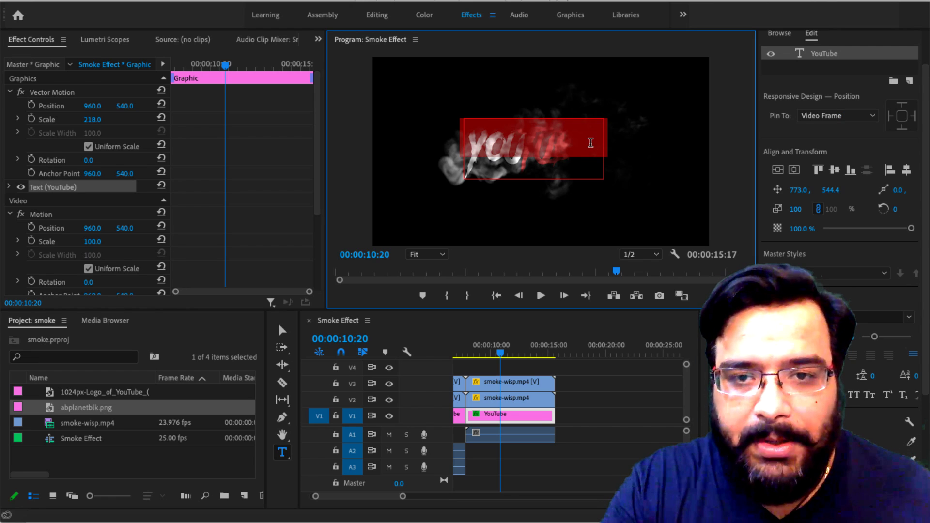
click(524, 148)
drag(523, 148, 477, 148)
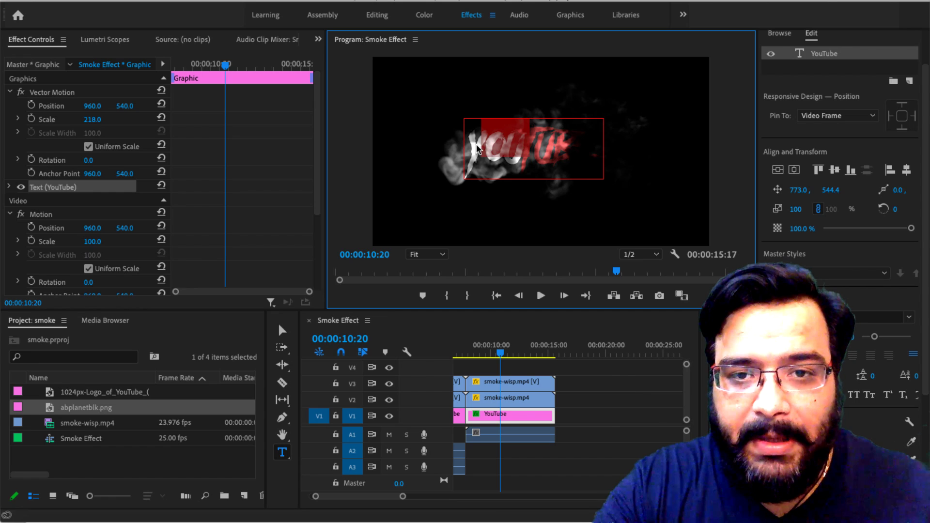
text(AB)
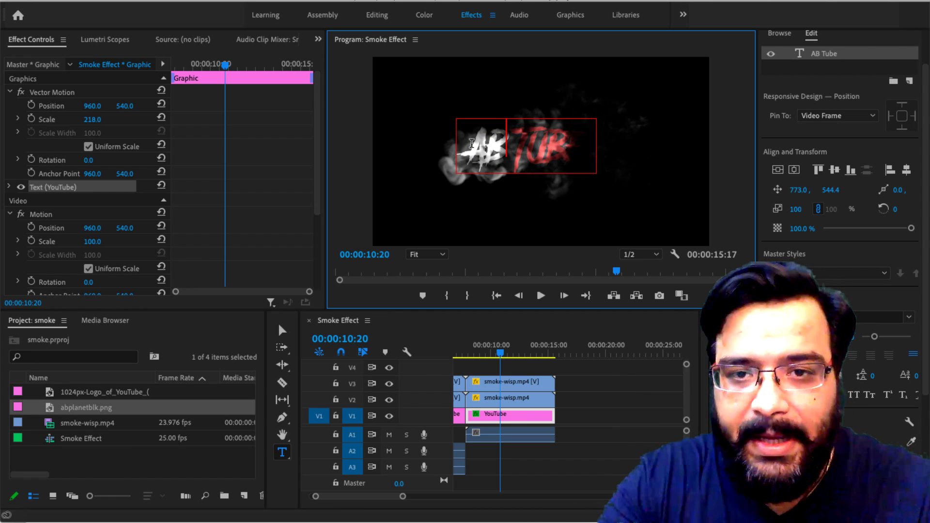
Replace the red letters "Tube" in the second title with "PLANET" and scrub through its reveal to 00:00:14:07
drag(513, 145, 587, 149)
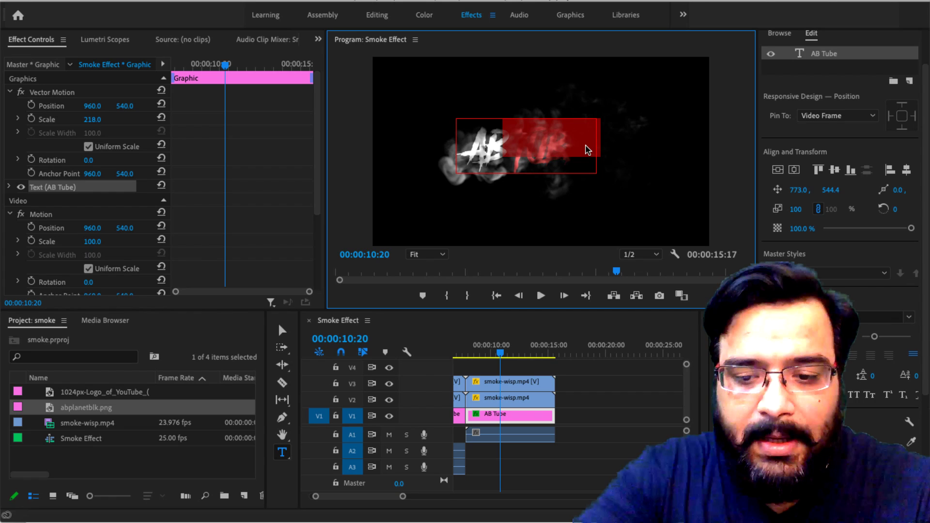
text(PL)
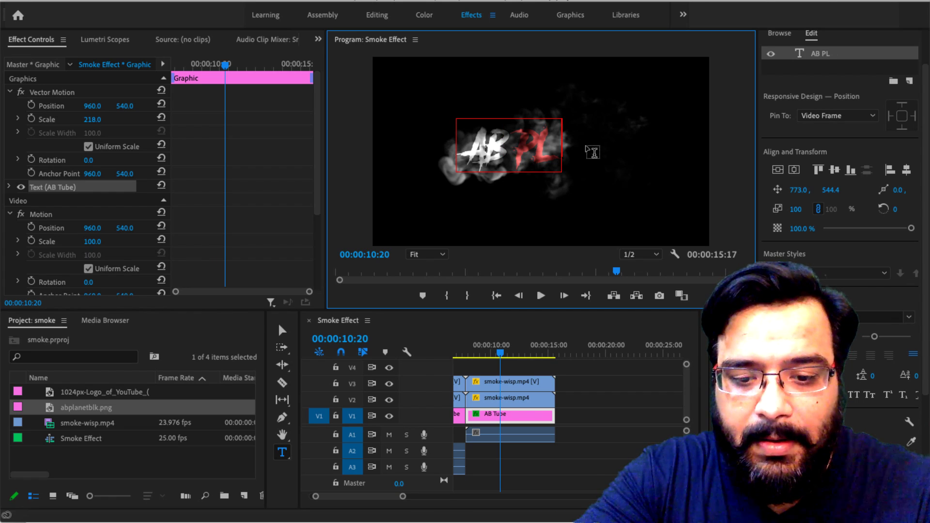
text(ANET)
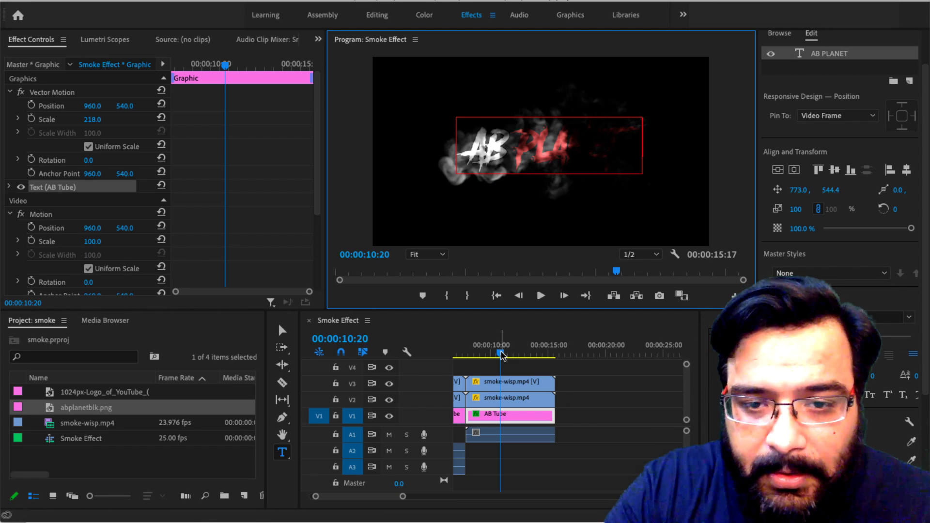
drag(502, 355, 620, 371)
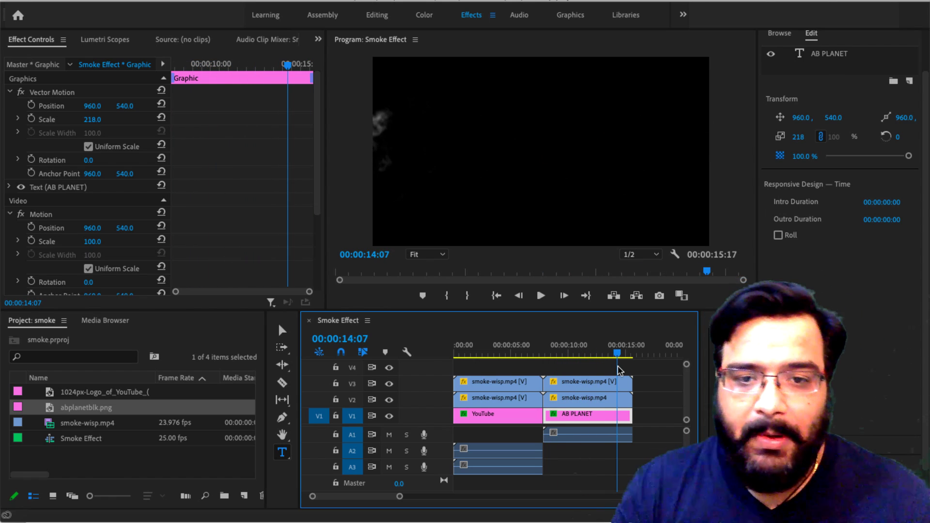